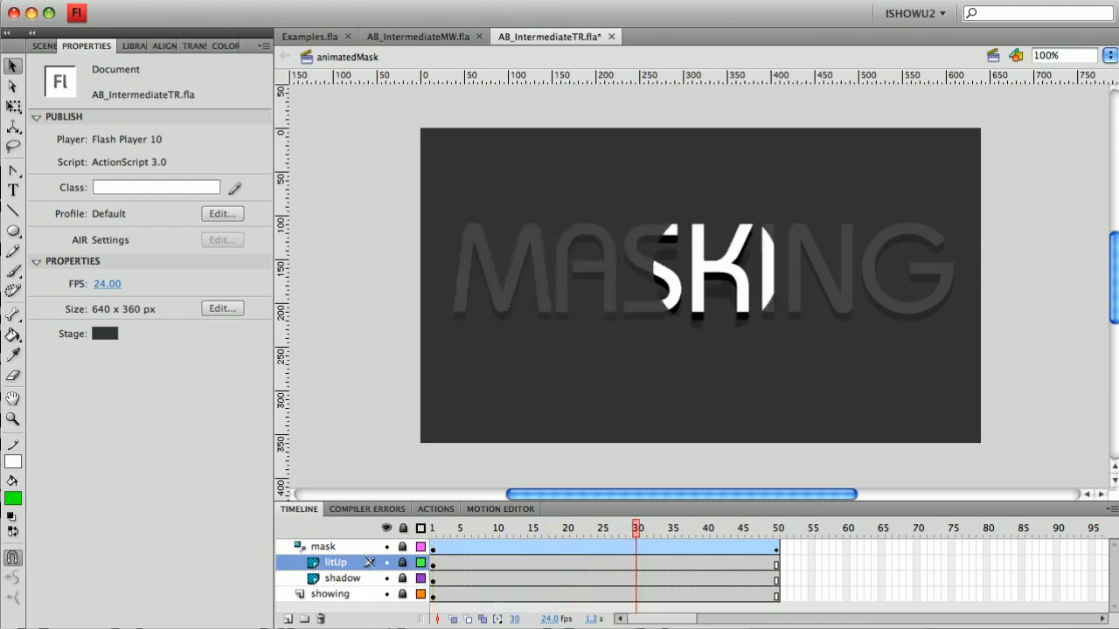
Unlock all layers at frame 1, and keep only the mask layer hidden and locked.
{"action": "left_click_drag", "start_coordinate": [777, 528], "coordinate": [433, 528]}
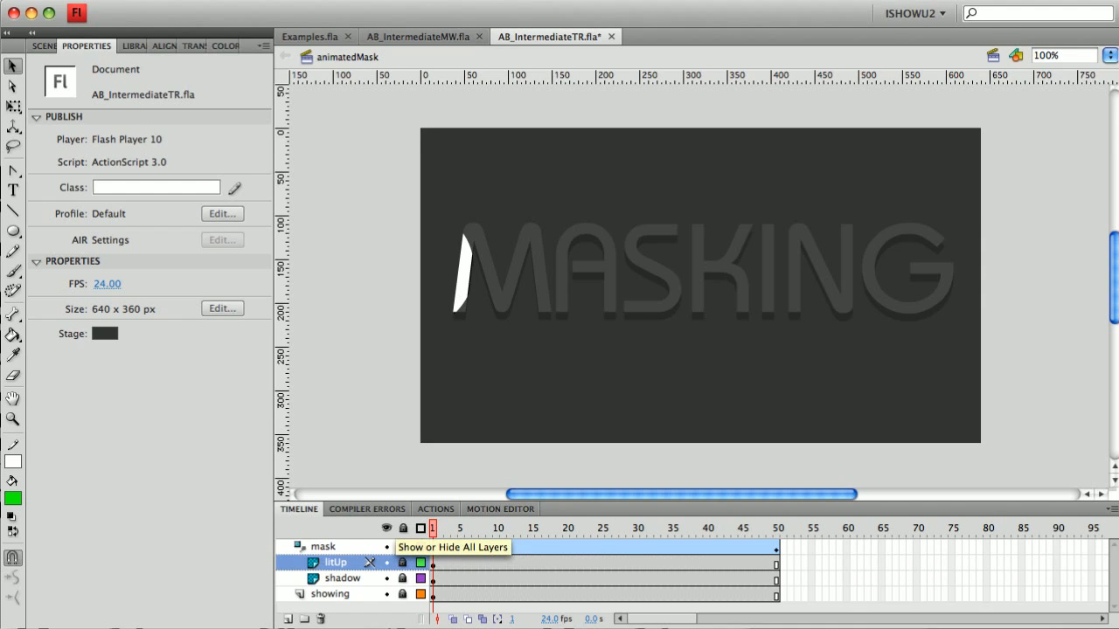
{"action": "left_click", "coordinate": [403, 528]}
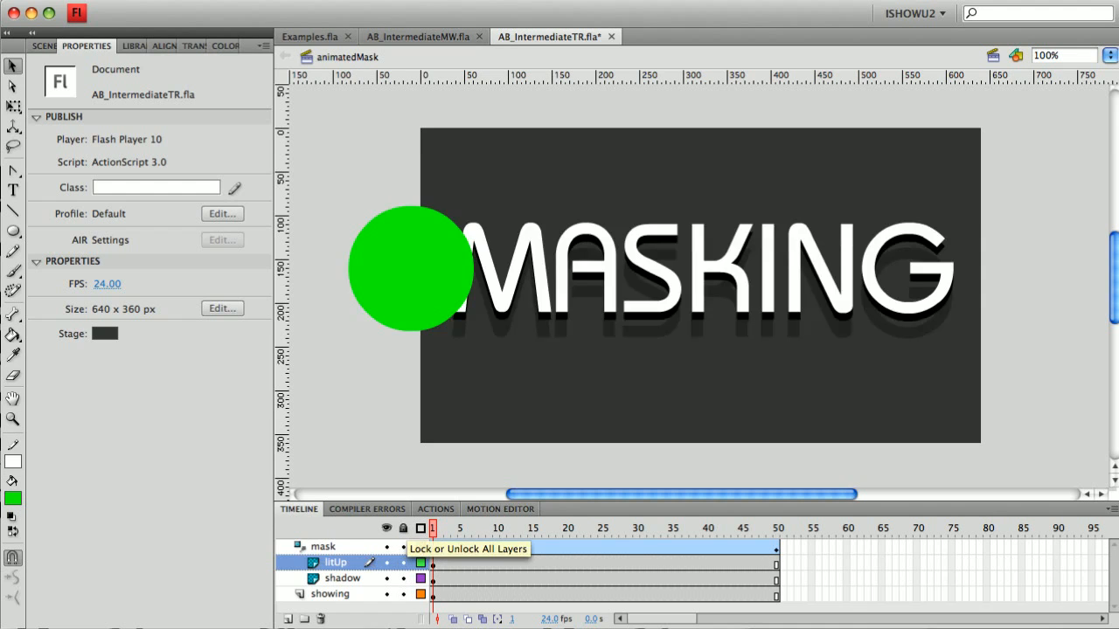
{"action": "left_click_drag", "start_coordinate": [403, 546], "coordinate": [403, 562]}
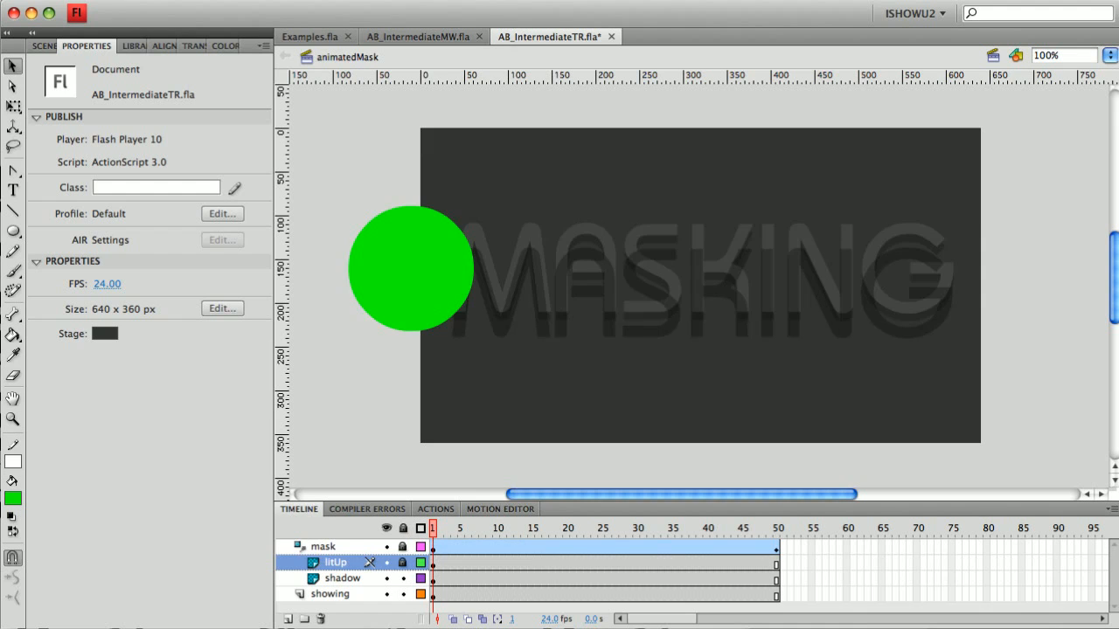
{"action": "key", "text": "super+z"}
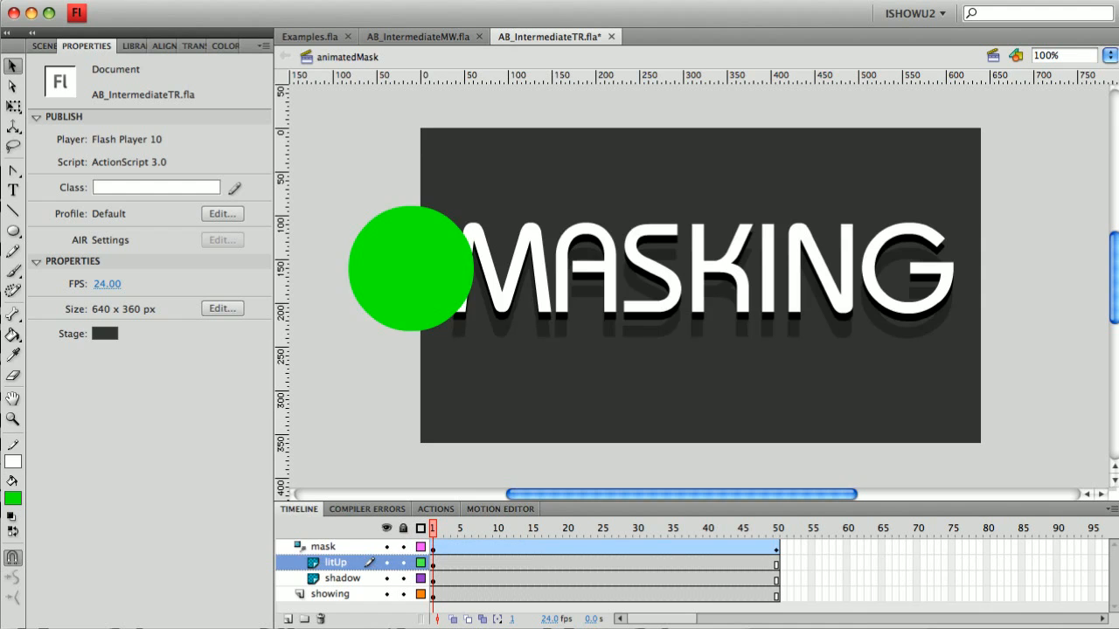
{"action": "left_click", "coordinate": [386, 546]}
{"action": "left_click", "coordinate": [403, 547]}
{"action": "mouse_move", "coordinate": [432, 528]}
{"action": "left_mouse_down"}
{"action": "mouse_move", "coordinate": [775, 528]}
{"action": "mouse_move", "coordinate": [433, 528]}
{"action": "left_mouse_up"}
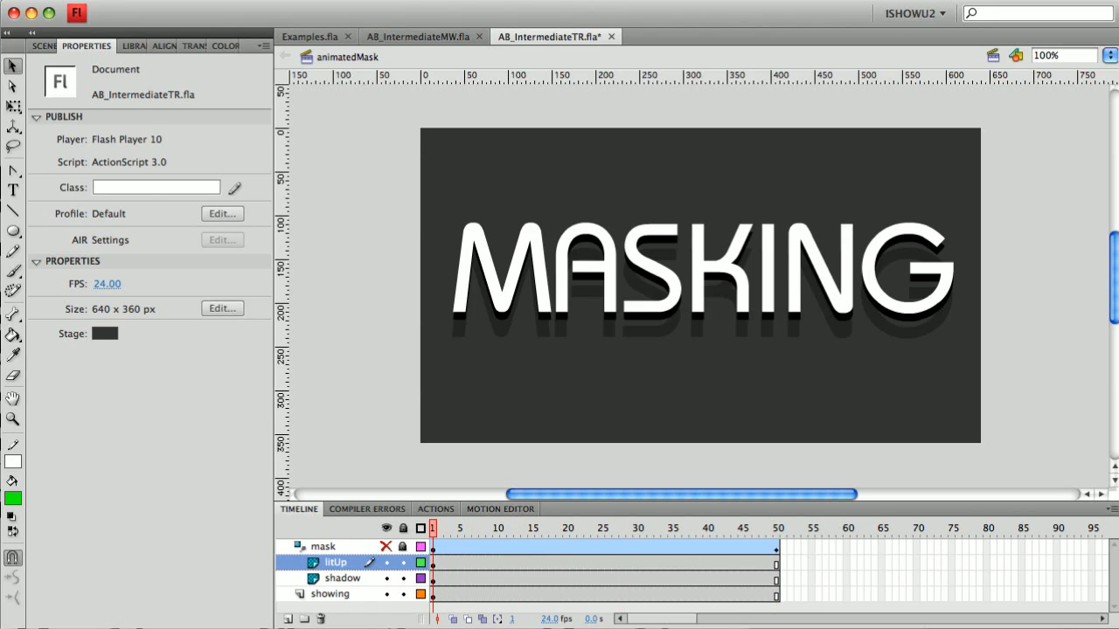
Apply a Blur filter of 10 px in X and Y to the word instance on the shadow layer.
{"action": "left_click", "coordinate": [343, 578]}
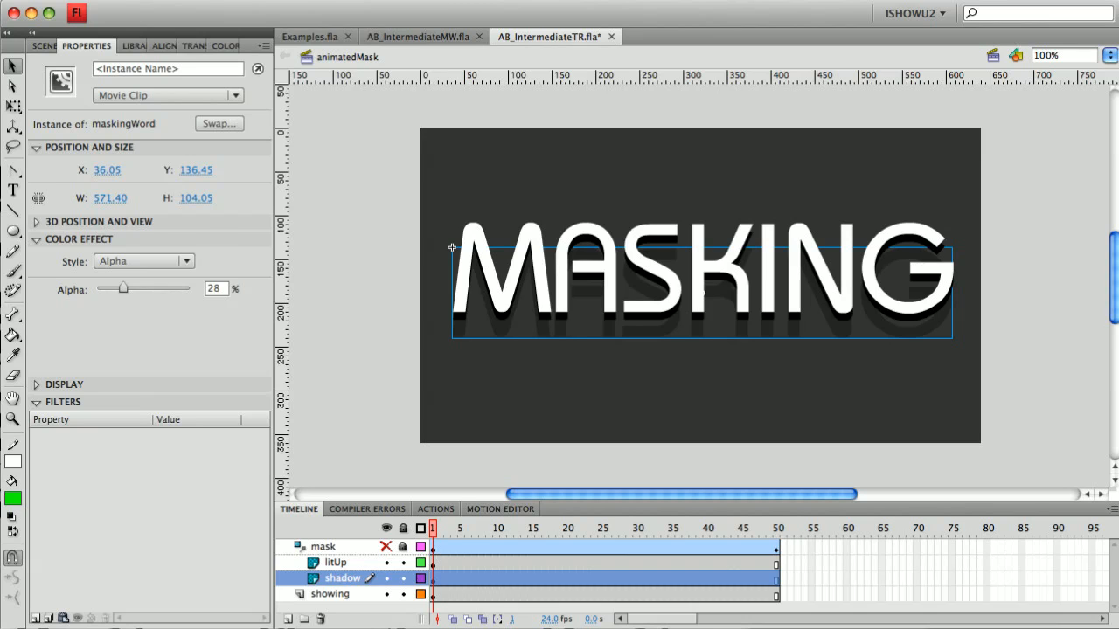
{"action": "left_click", "coordinate": [433, 579]}
{"action": "left_click", "coordinate": [452, 247]}
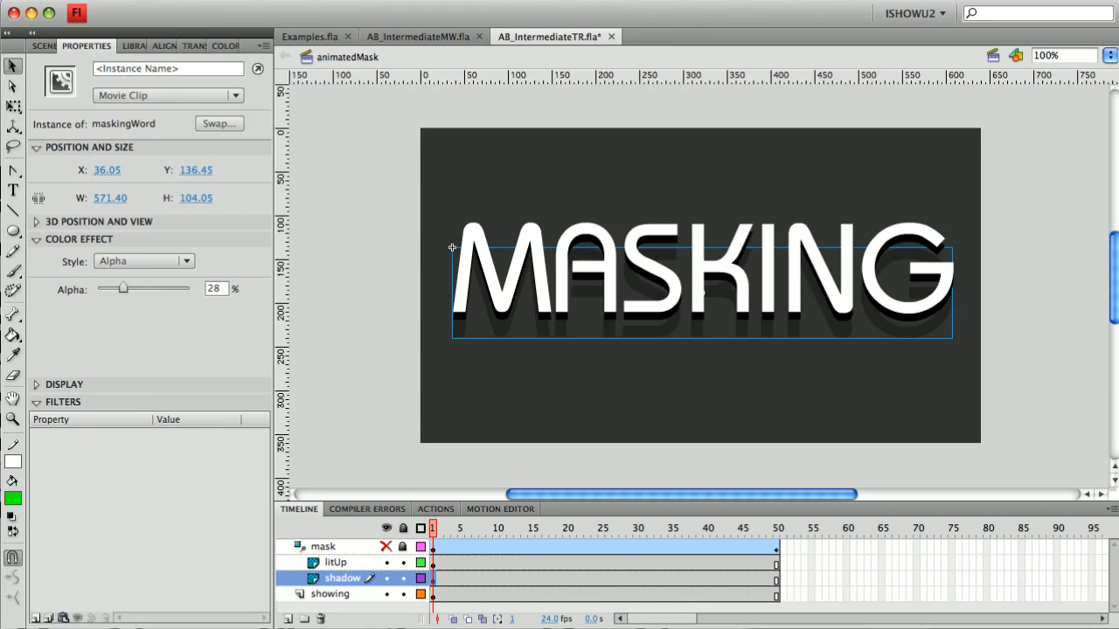
{"action": "left_click", "coordinate": [36, 618]}
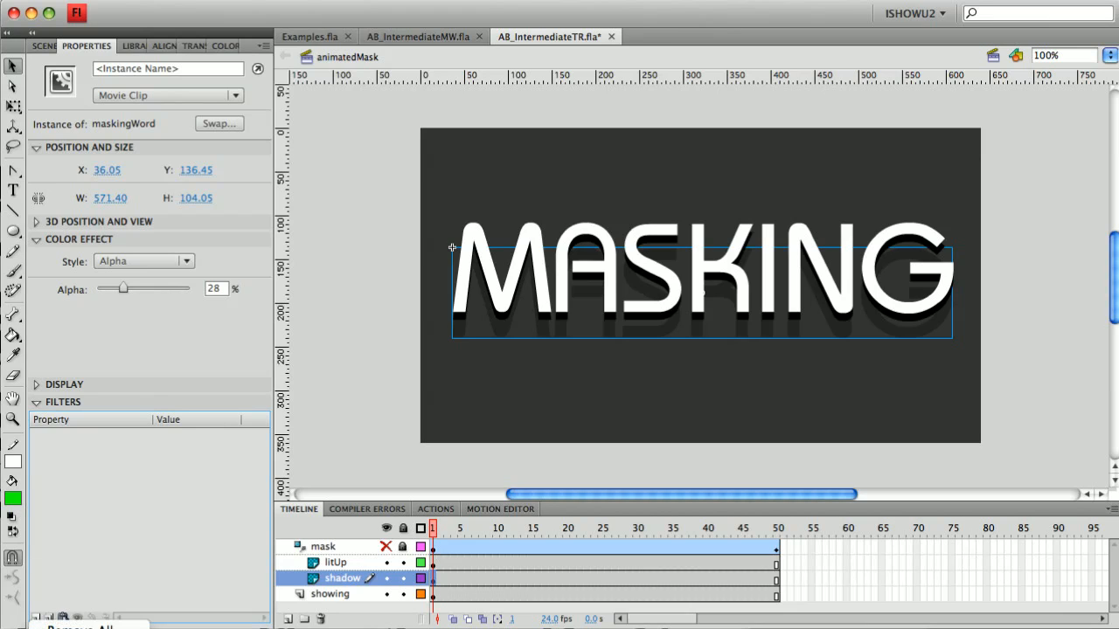
{"action": "left_click", "coordinate": [159, 469]}
{"action": "key", "text": "Up"}
{"action": "key", "text": "Up"}
{"action": "key", "text": "Up"}
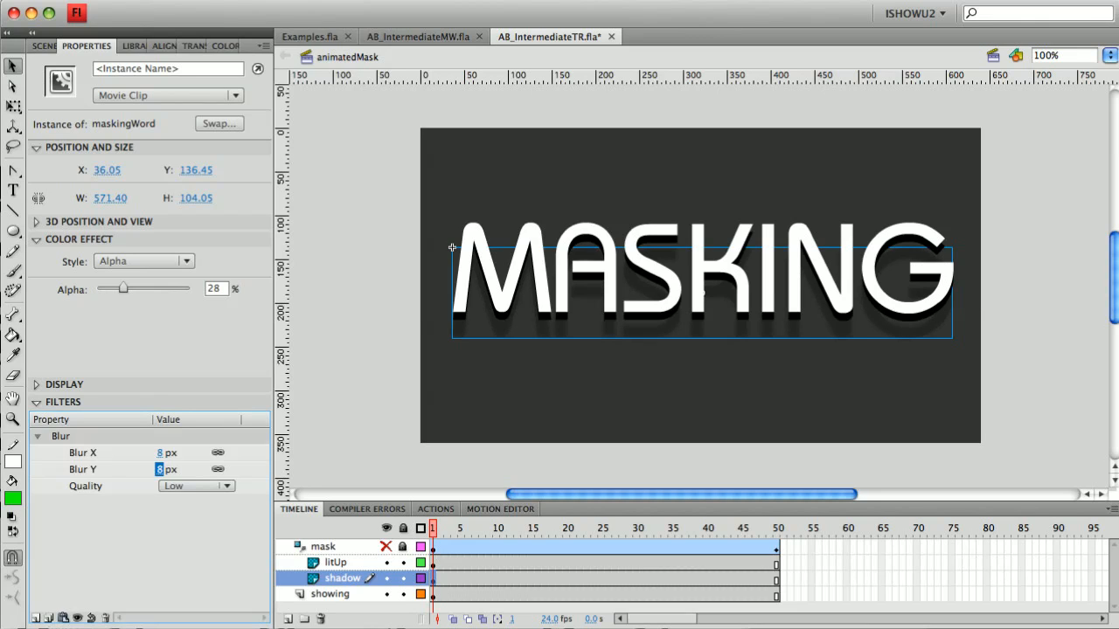
{"action": "key", "text": "Up"}
Create a motion tween on the shadow layer and shift the shadow slightly to the right at frame 1.
{"action": "right_click", "coordinate": [435, 578]}
{"action": "left_click", "coordinate": [516, 587]}
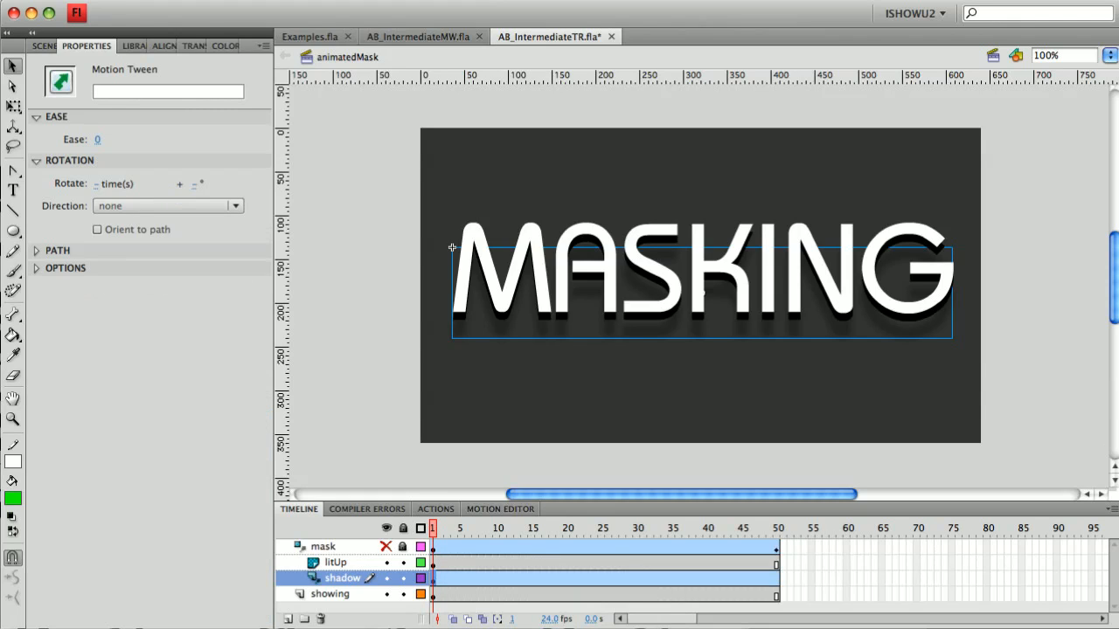
{"action": "left_click_drag", "start_coordinate": [544, 329], "coordinate": [553, 330]}
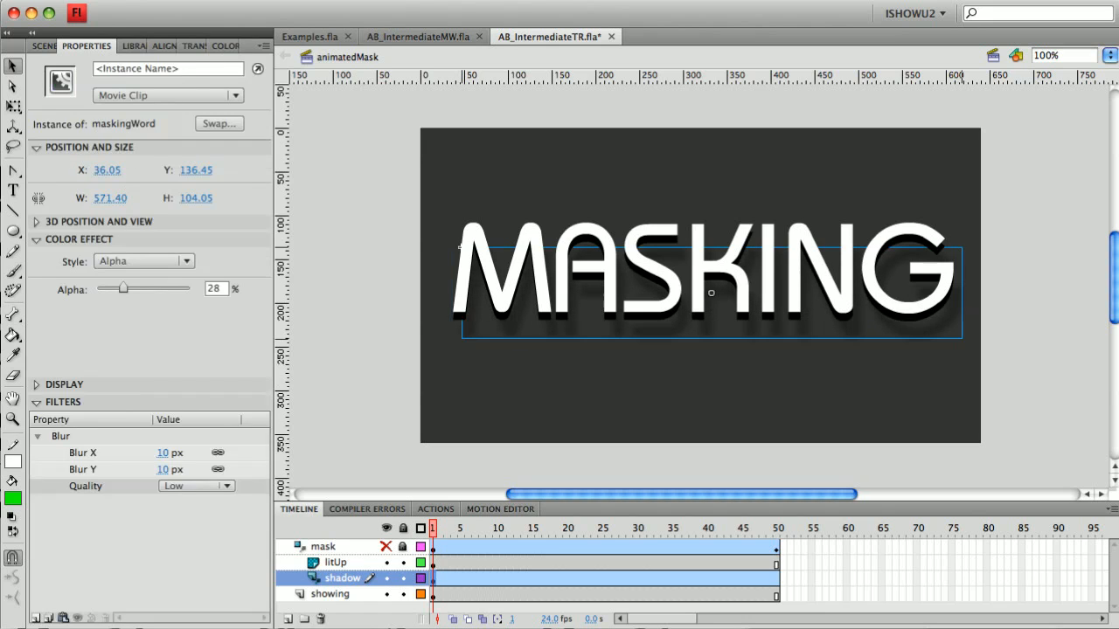
Move the shadow left to X 26.05 at frame 50 and play back its motion from frame 1.
{"action": "key", "text": "Return"}
{"action": "left_click_drag", "start_coordinate": [801, 326], "coordinate": [782, 326]}
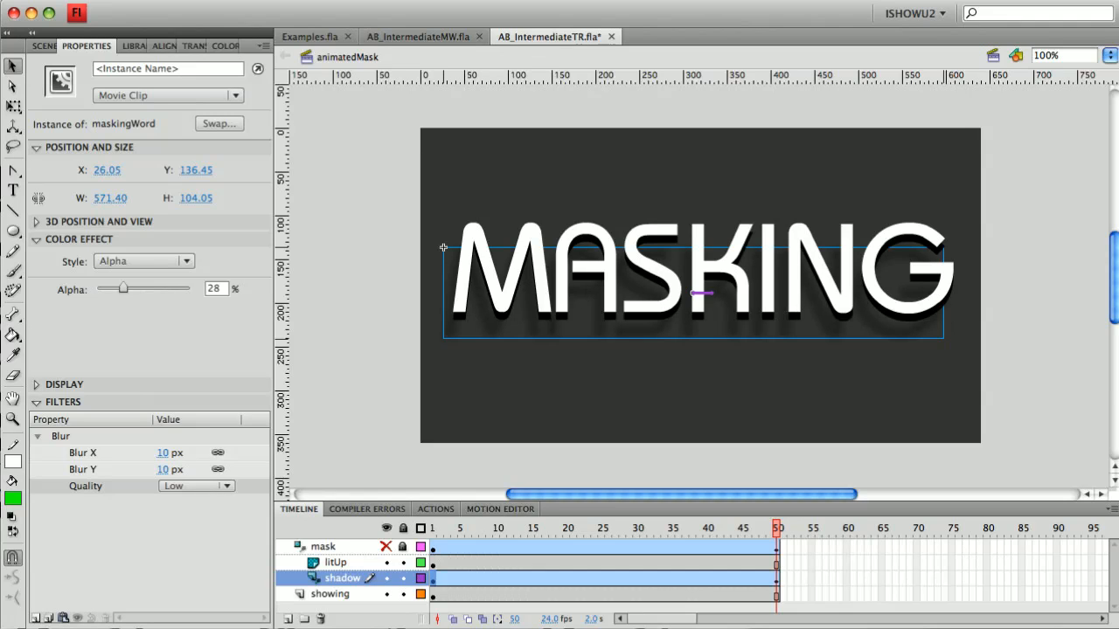
{"action": "key", "text": "super+shift+a"}
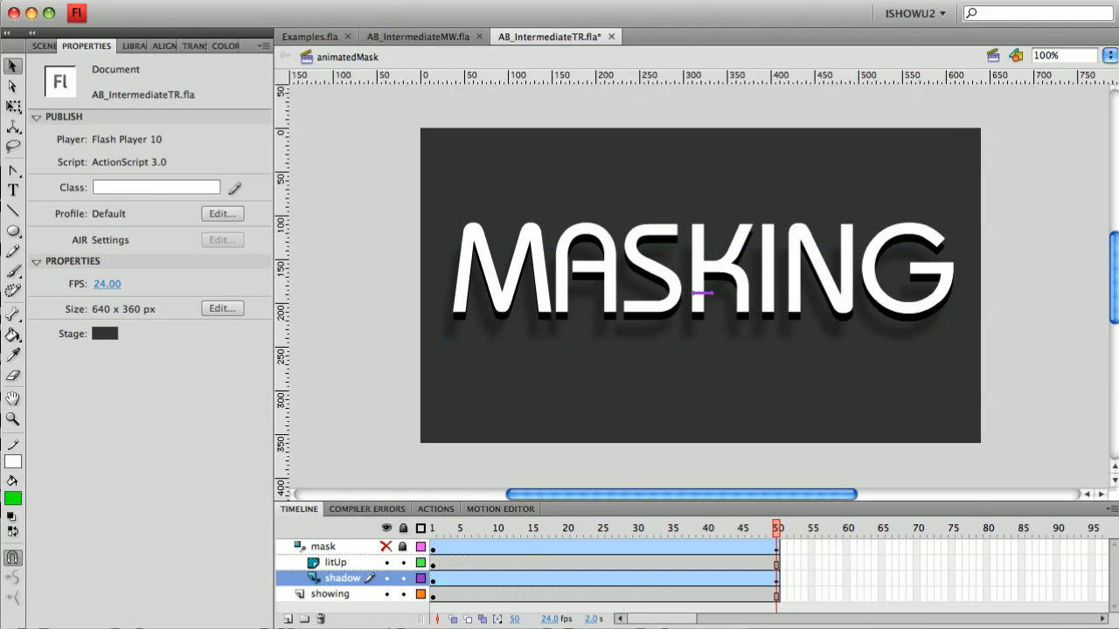
{"action": "left_click", "coordinate": [432, 528]}
{"action": "key", "text": "Return"}
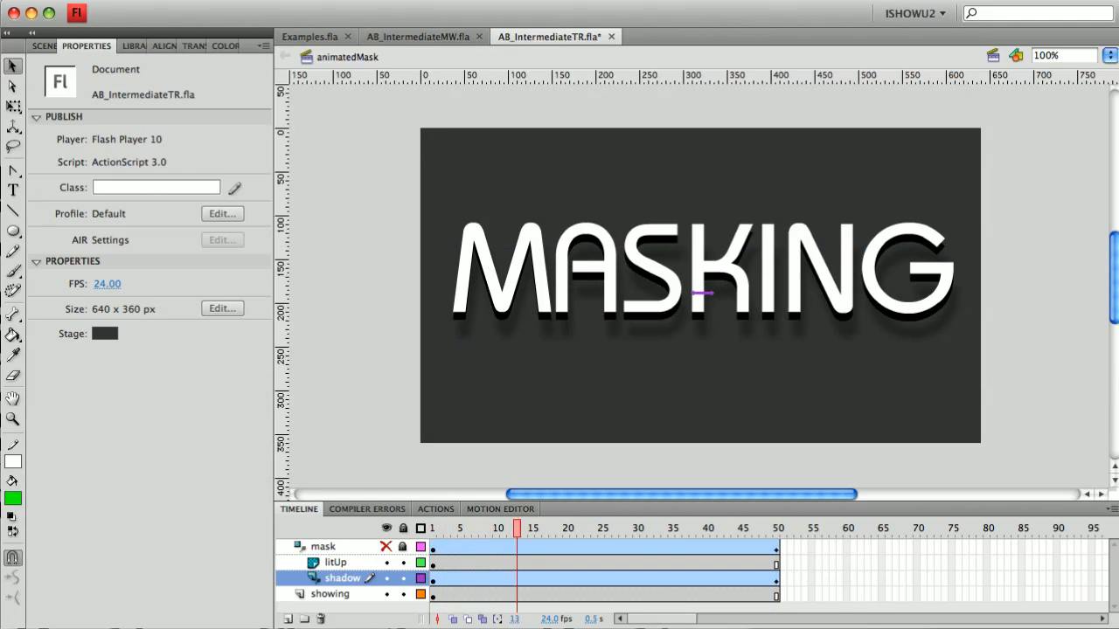
{"action": "left_click_drag", "start_coordinate": [776, 528], "coordinate": [433, 528]}
Lock the litUp, shadow and showing layers and make the mask layer visible again to check the masked animation.
{"action": "left_click_drag", "start_coordinate": [403, 577], "coordinate": [403, 562]}
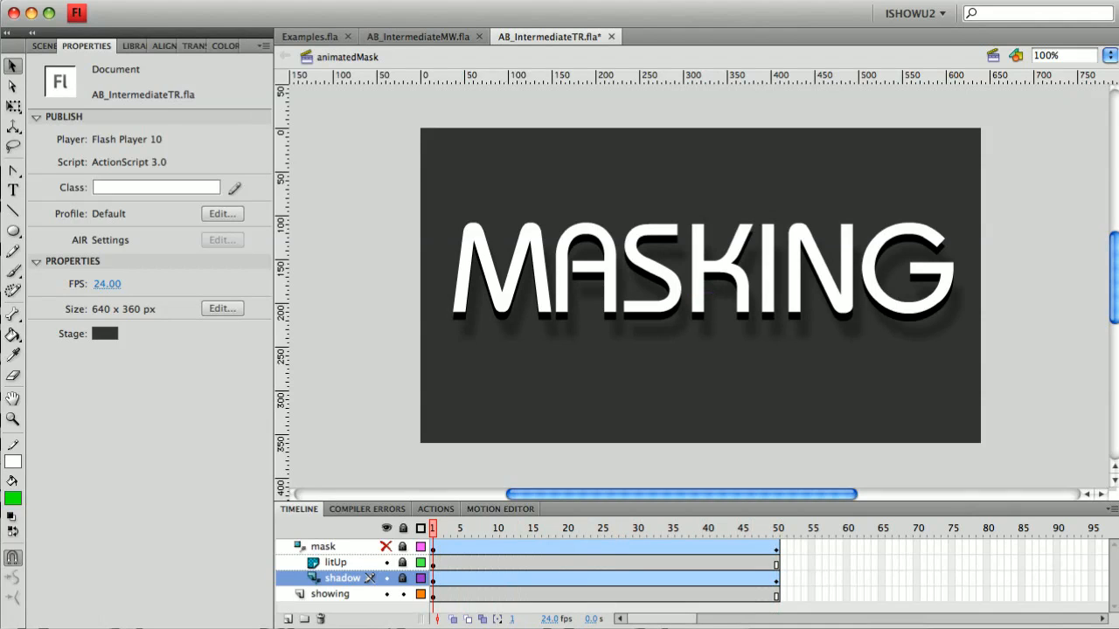
{"action": "left_click", "coordinate": [387, 546]}
{"action": "mouse_move", "coordinate": [432, 528]}
{"action": "left_mouse_down"}
{"action": "mouse_move", "coordinate": [777, 528]}
{"action": "mouse_move", "coordinate": [432, 528]}
{"action": "left_mouse_up"}
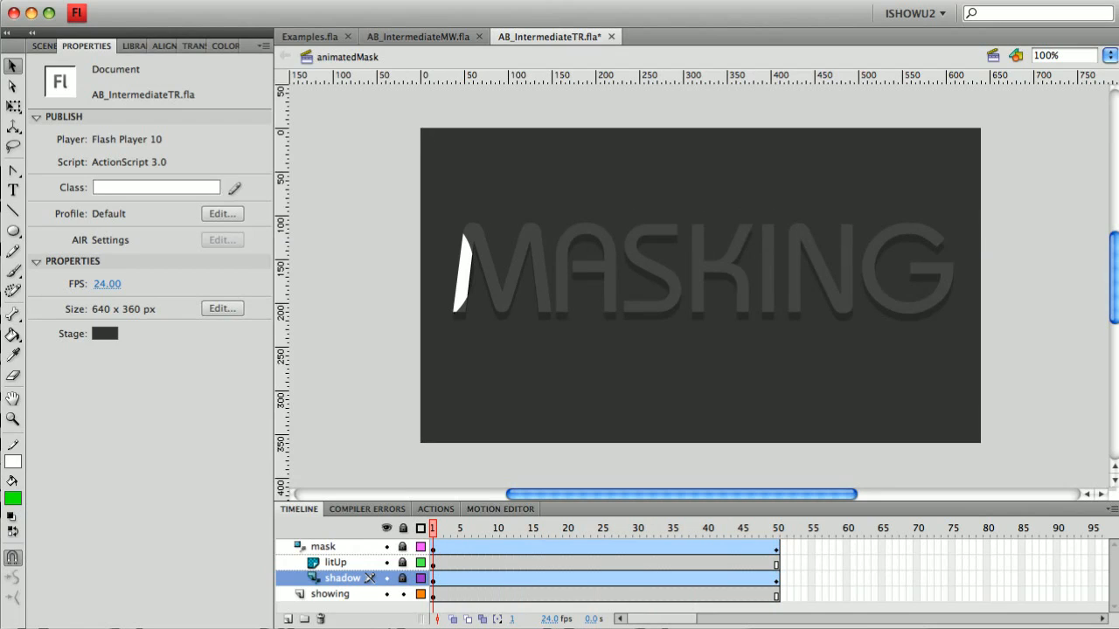
{"action": "left_click", "coordinate": [403, 594]}
Unlock the mask layer and duplicate its tweened circle frames onto a new layer above it, starting at frame 1.
{"action": "left_click", "coordinate": [402, 546]}
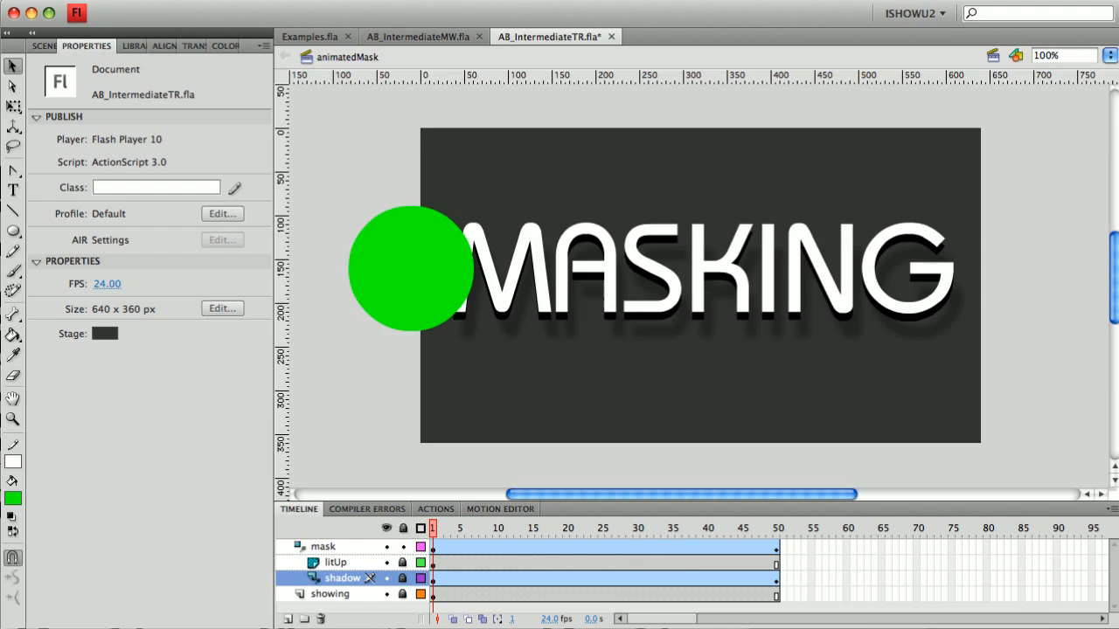
{"action": "right_click", "coordinate": [454, 547]}
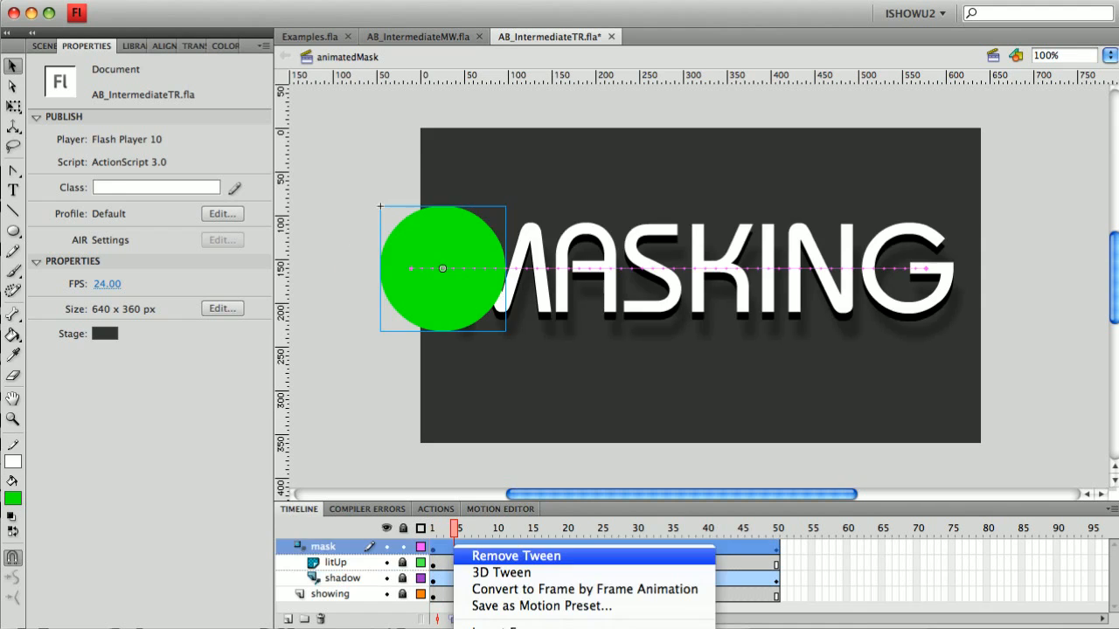
{"action": "left_click", "coordinate": [516, 556]}
{"action": "right_click", "coordinate": [460, 546]}
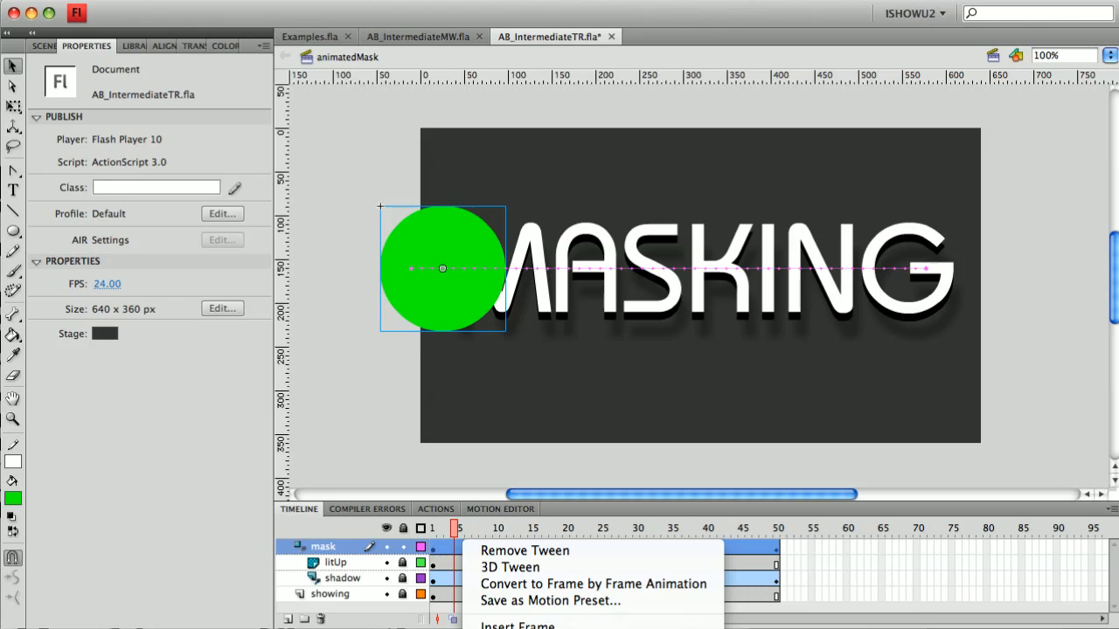
{"action": "key", "text": "Escape"}
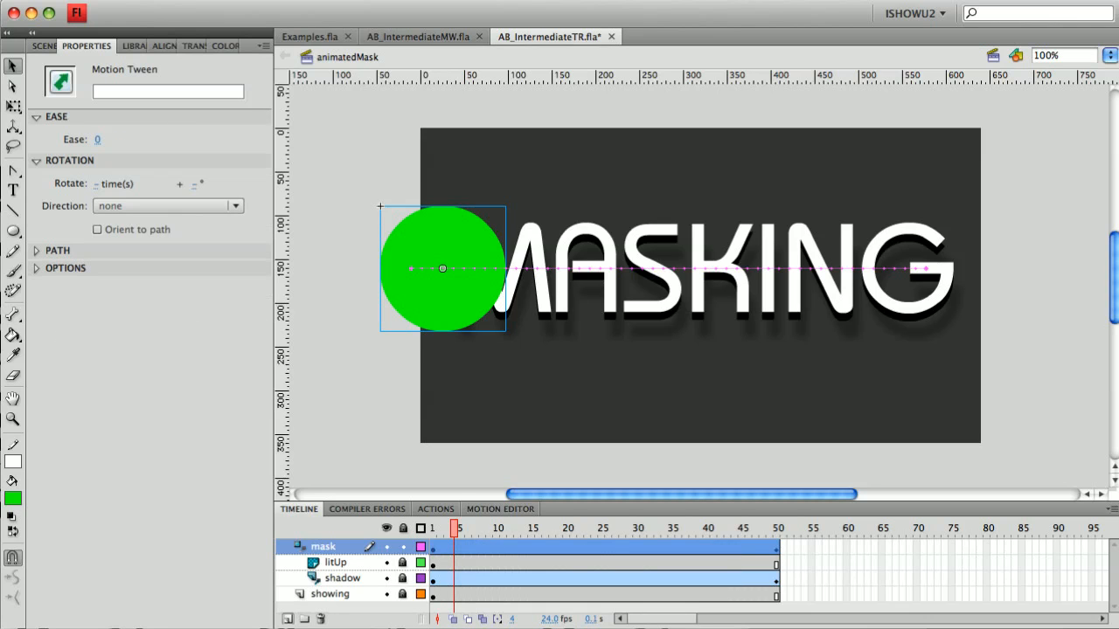
{"action": "left_click", "coordinate": [286, 619]}
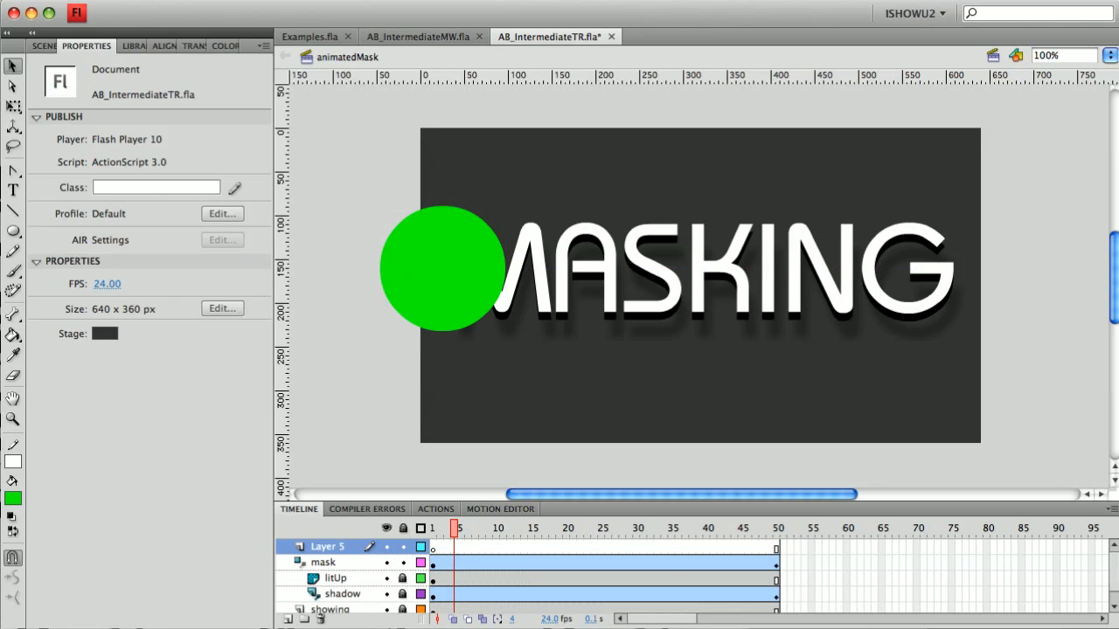
{"action": "left_click", "coordinate": [433, 547]}
{"action": "right_click", "coordinate": [433, 547]}
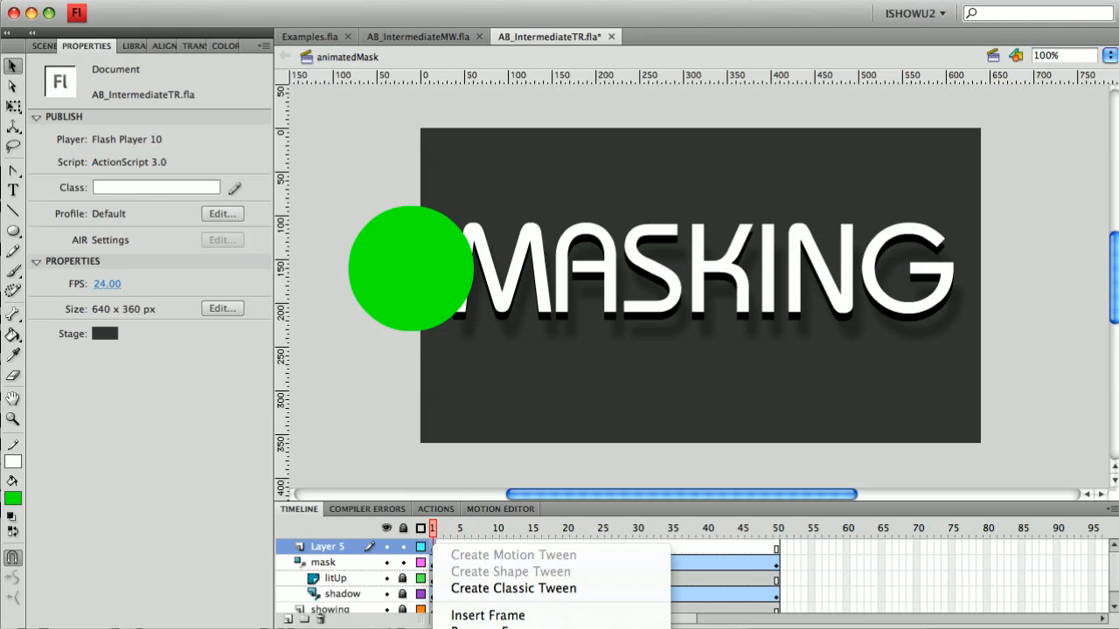
{"action": "key", "text": "alt+super+v"}
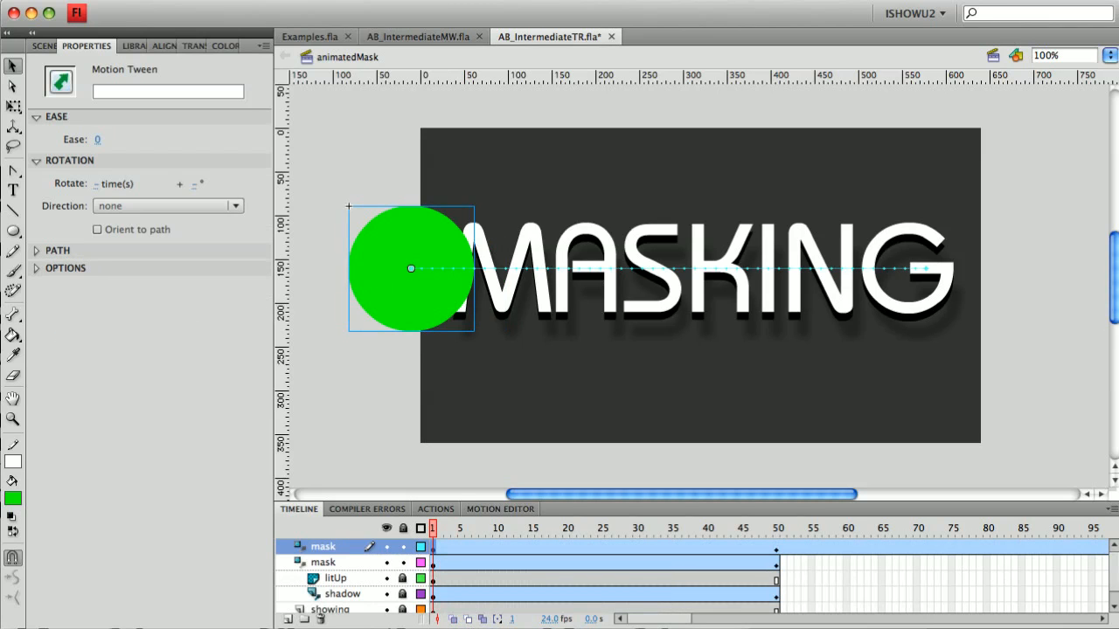
Tint the duplicated circle red (255, 0, 0) at 50% and play back its movement.
{"action": "left_click", "coordinate": [144, 261]}
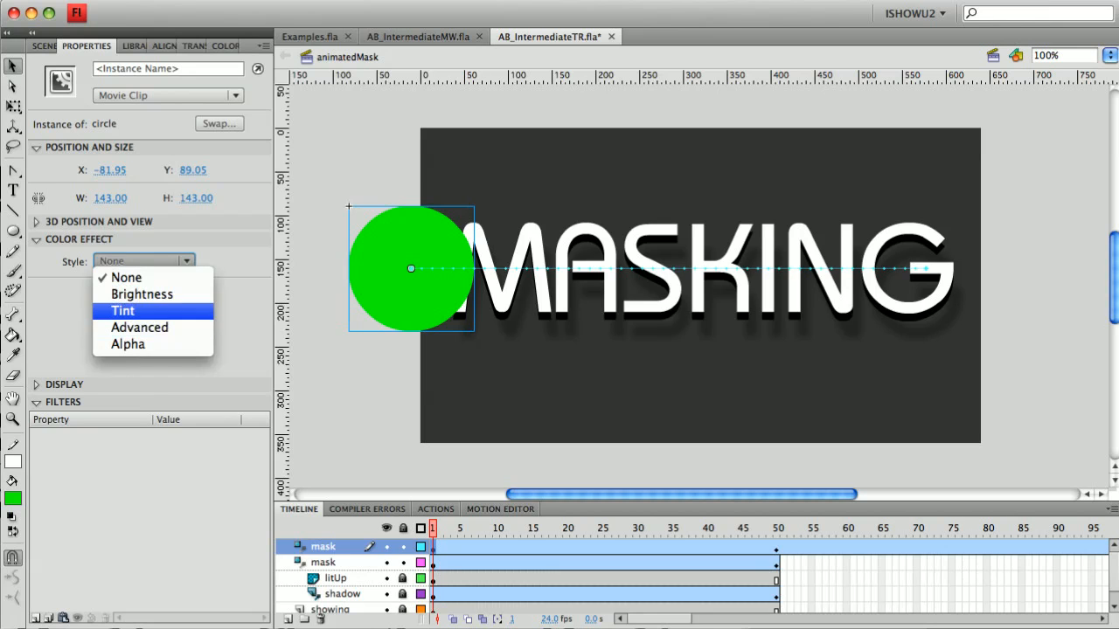
{"action": "left_click", "coordinate": [123, 310]}
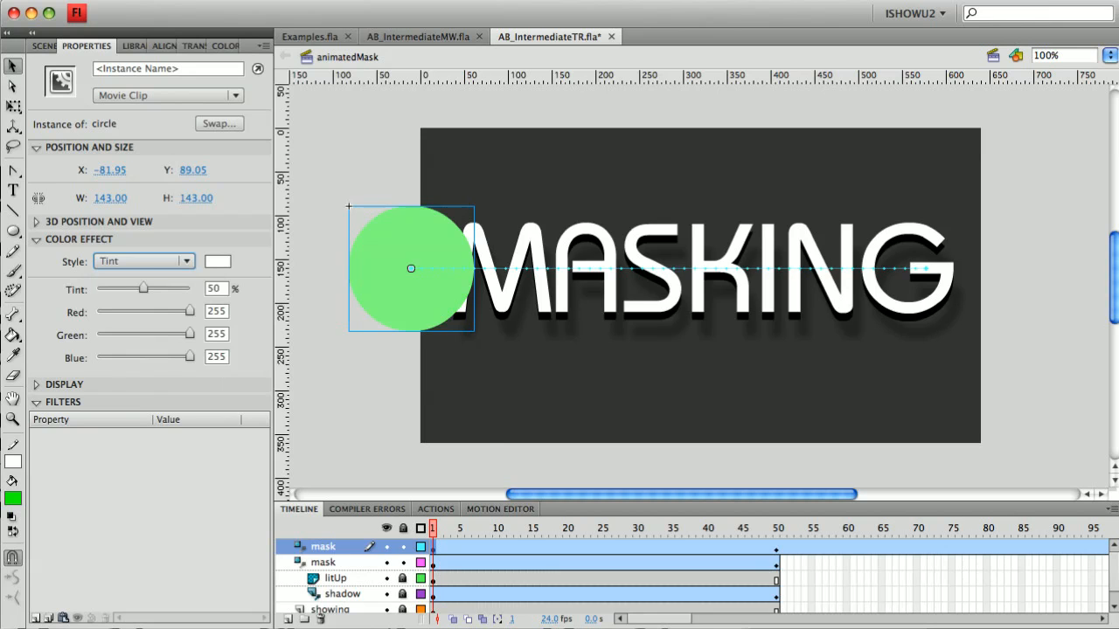
{"action": "left_click", "coordinate": [218, 262]}
{"action": "left_click", "coordinate": [228, 376]}
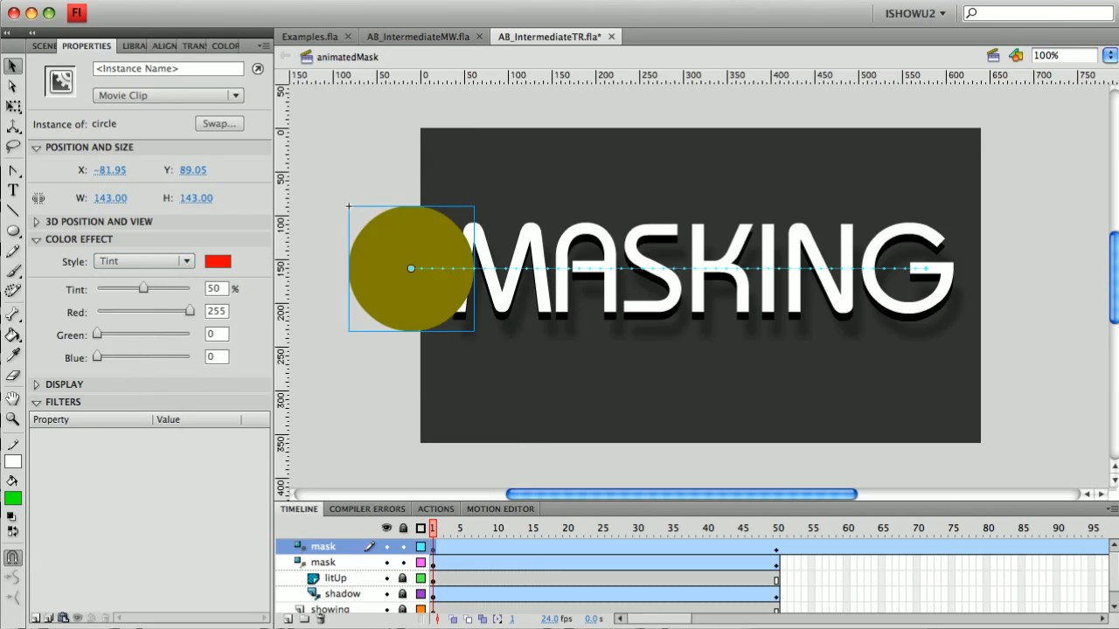
{"action": "key", "text": "Return"}
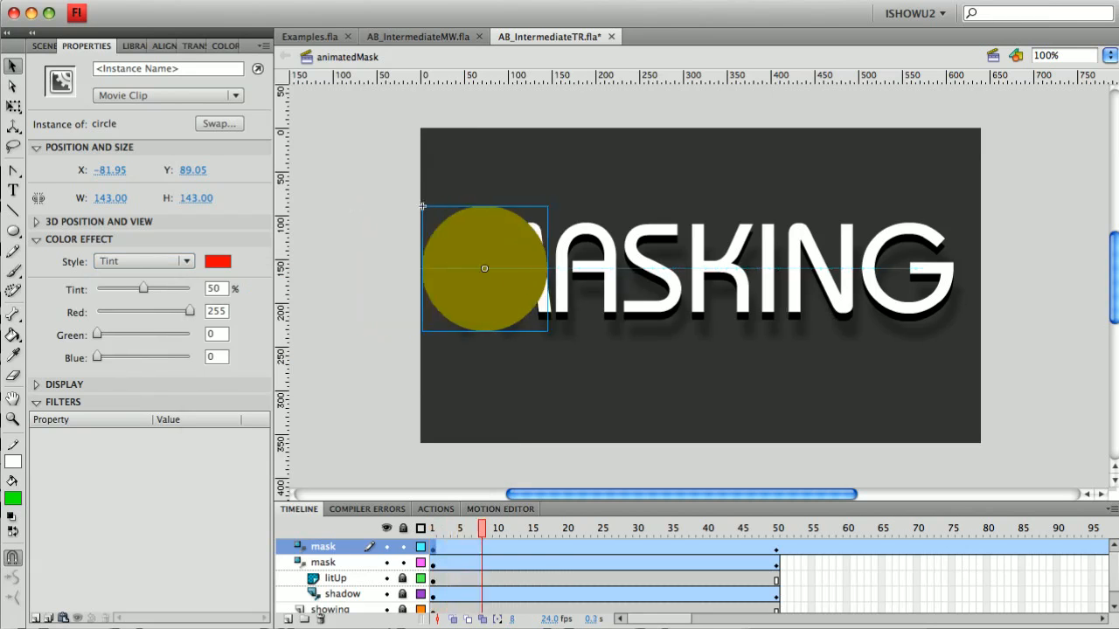
{"action": "left_click_drag", "start_coordinate": [685, 528], "coordinate": [433, 528]}
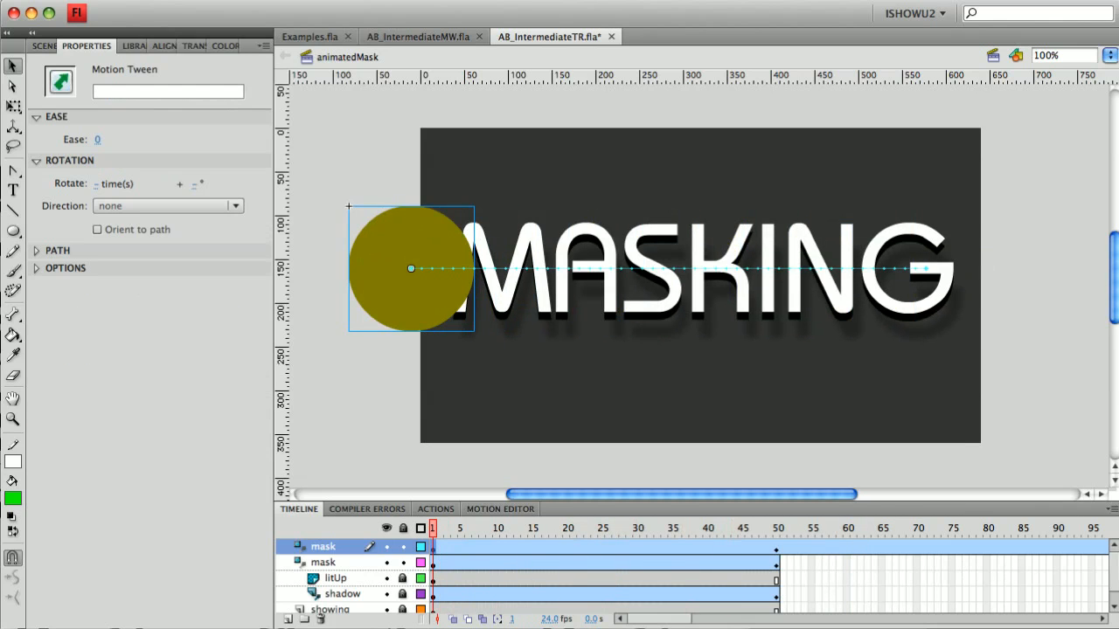
Lock the original mask layer, temporarily hiding the duplicated circle layer above it.
{"action": "left_click", "coordinate": [387, 547]}
{"action": "mouse_move", "coordinate": [432, 528]}
{"action": "left_mouse_down"}
{"action": "mouse_move", "coordinate": [603, 528]}
{"action": "mouse_move", "coordinate": [433, 528]}
{"action": "left_mouse_up"}
{"action": "left_click", "coordinate": [402, 562]}
{"action": "left_click", "coordinate": [386, 546]}
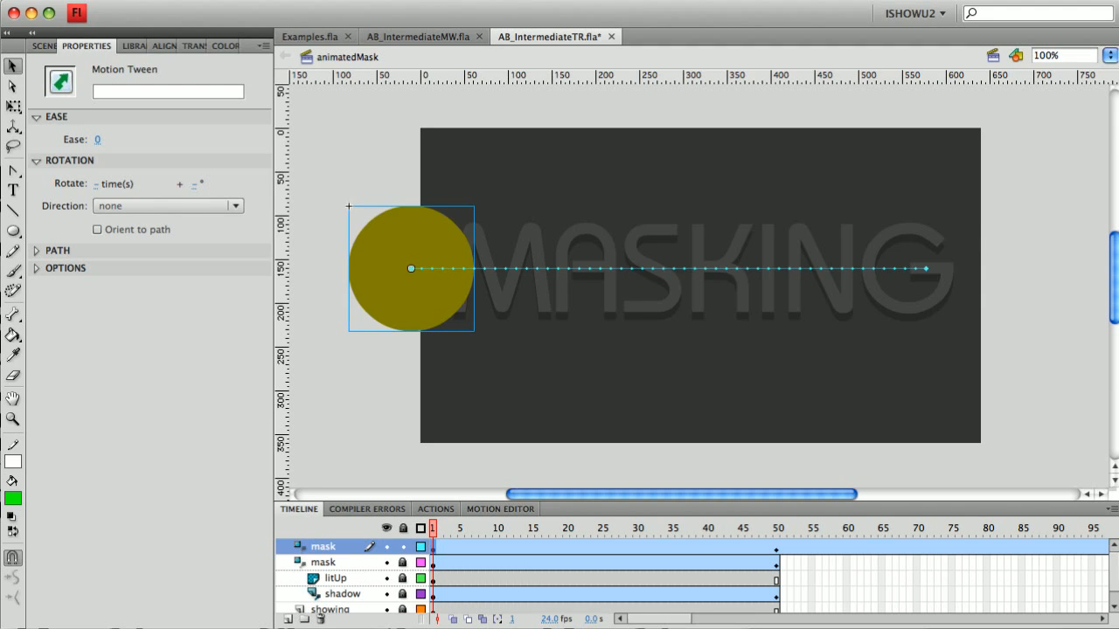
Open the circle symbol and change its fill to a radial gradient with the centre color white (#FFFFFF) at 10% alpha.
{"action": "double_click", "coordinate": [410, 269]}
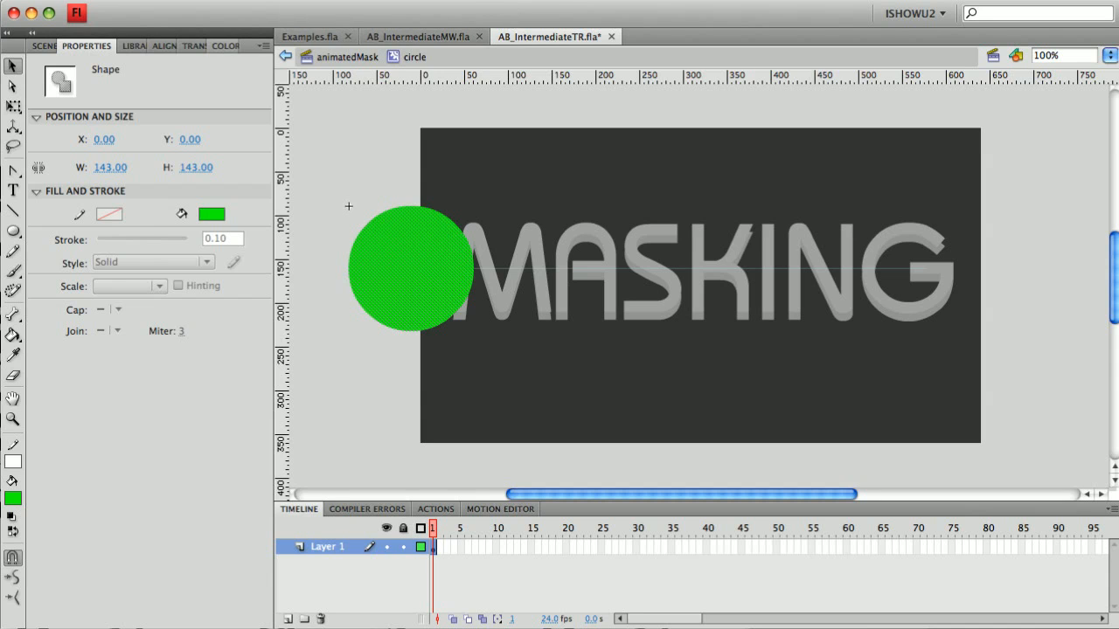
{"action": "left_click", "coordinate": [225, 45]}
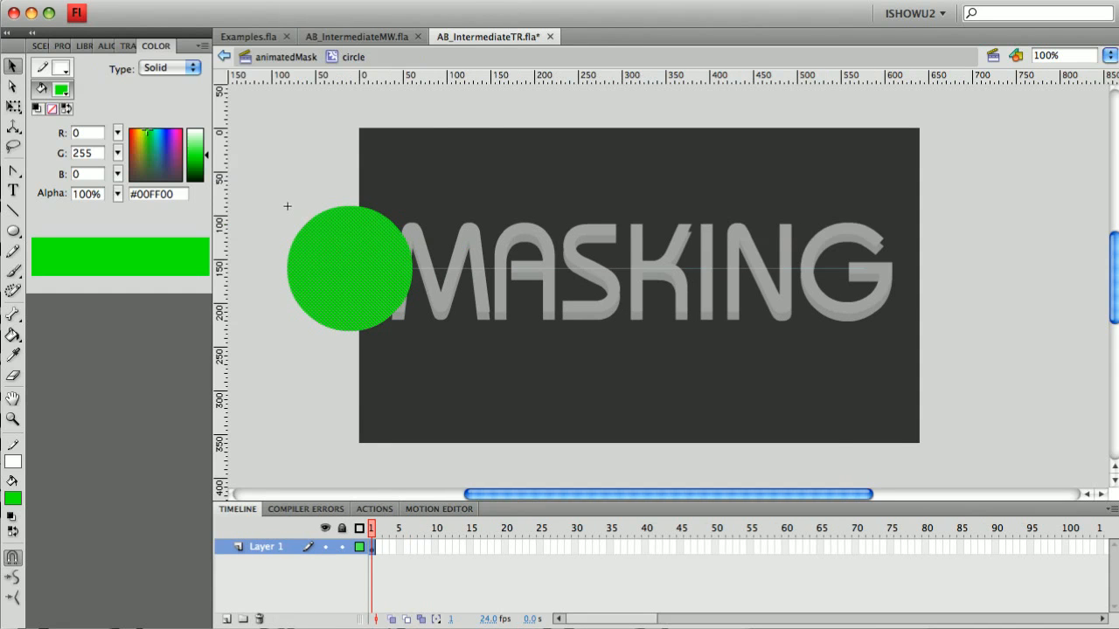
{"action": "left_click", "coordinate": [169, 67]}
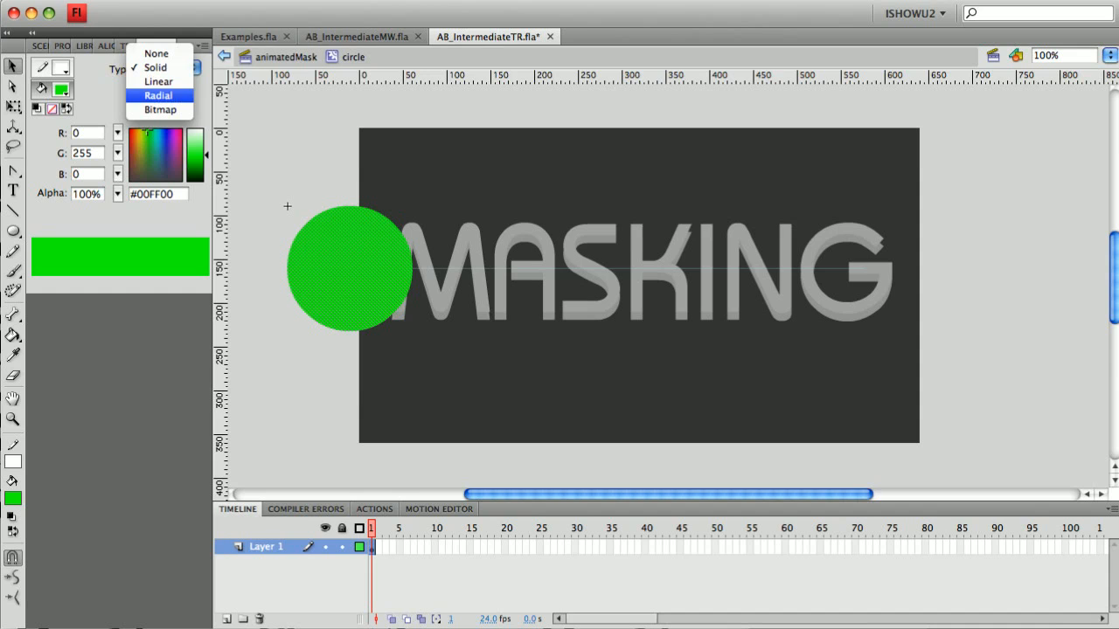
{"action": "left_click", "coordinate": [158, 95]}
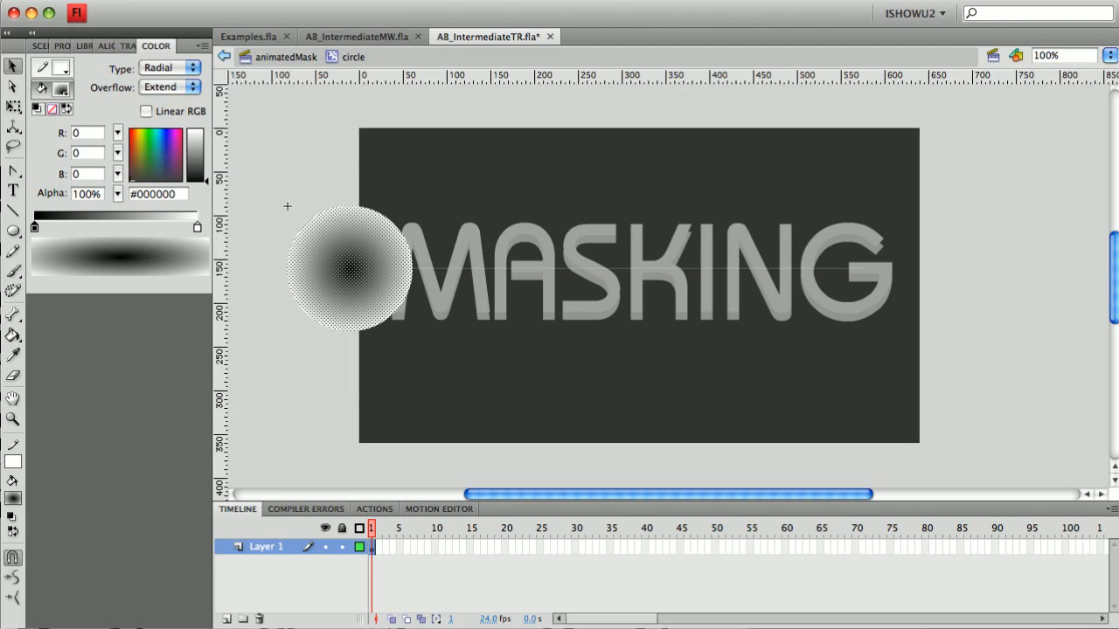
{"action": "left_click_drag", "start_coordinate": [206, 181], "coordinate": [207, 128]}
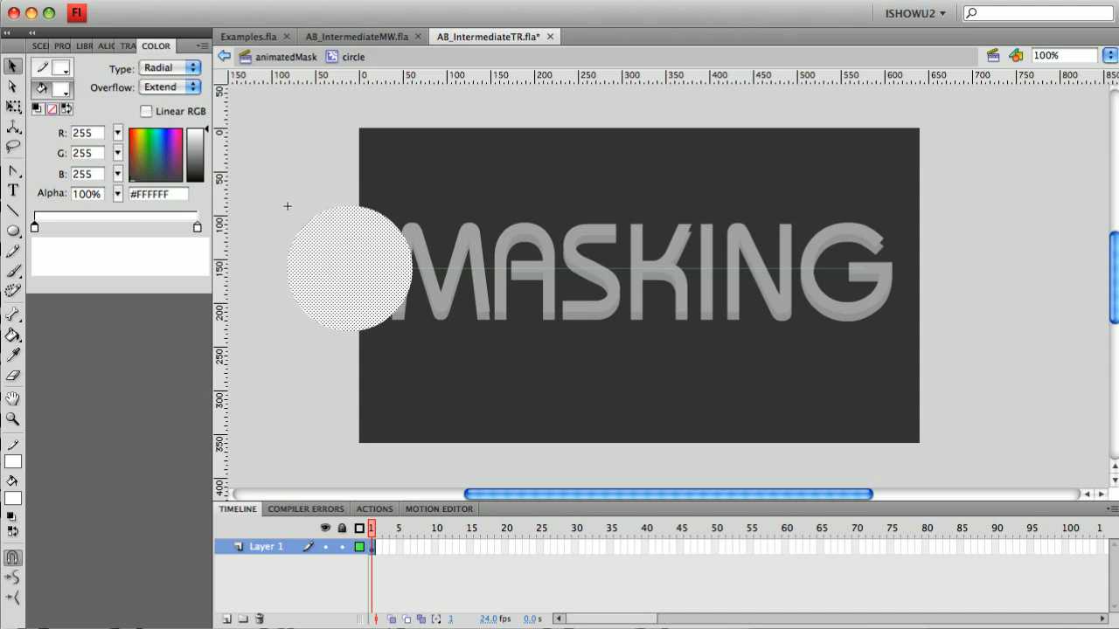
{"action": "left_click_drag", "start_coordinate": [118, 193], "coordinate": [115, 278]}
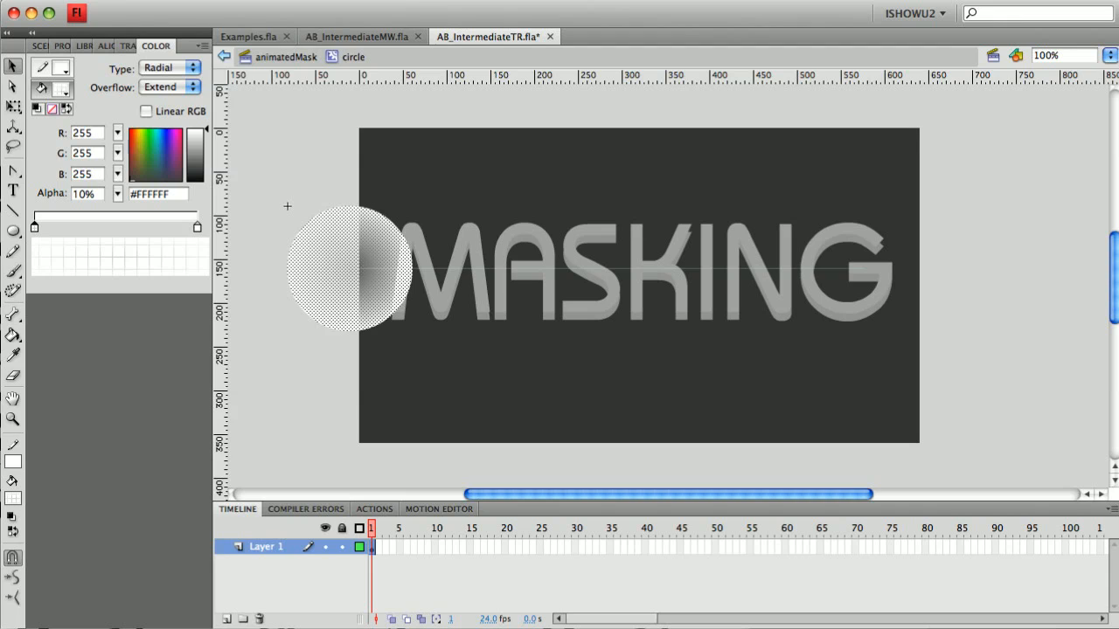
Move the radial gradient's centre colour stop about a third of the way inward and return to the animatedMask scene.
{"action": "left_click_drag", "start_coordinate": [34, 227], "coordinate": [87, 227]}
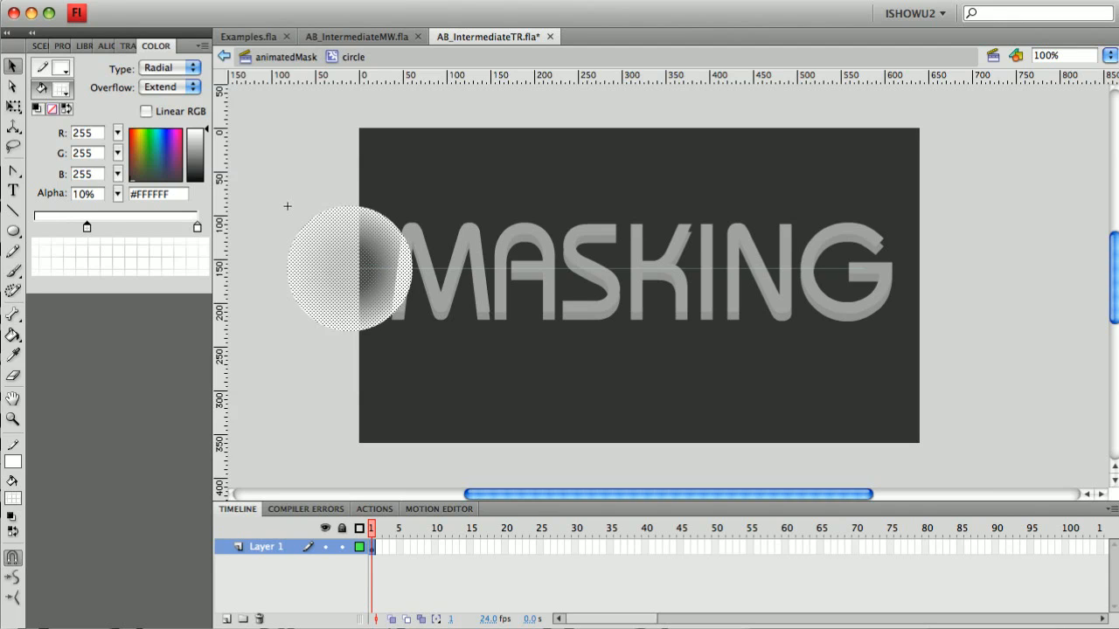
{"action": "left_click", "coordinate": [286, 56]}
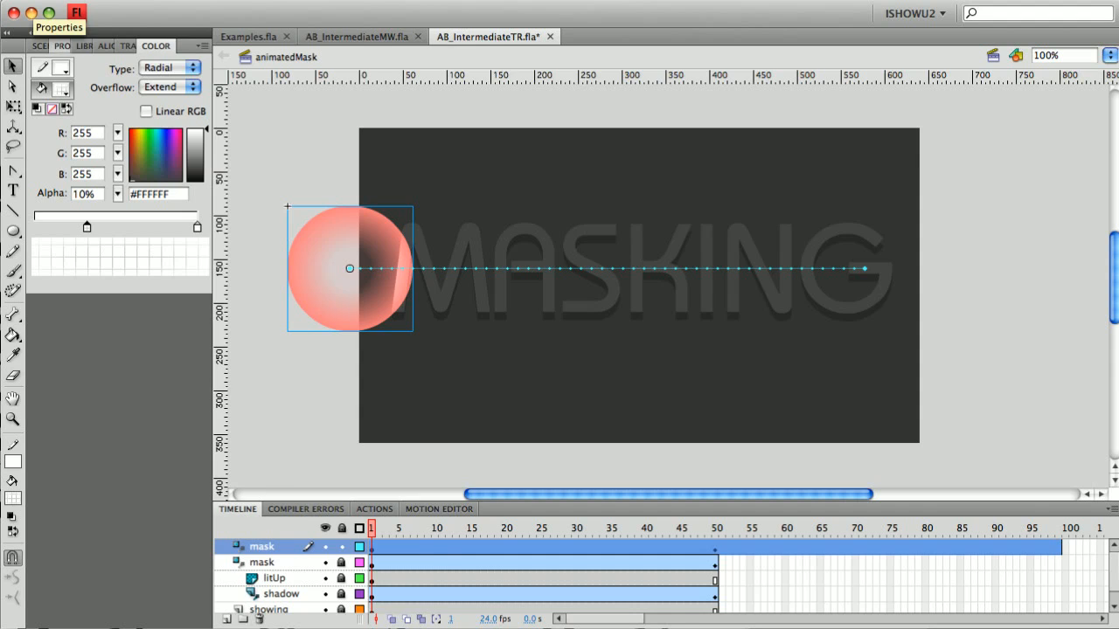
Remove the tint from the duplicated circle by setting its colour effect to None, and play back the animation.
{"action": "left_click", "coordinate": [63, 45]}
{"action": "left_click", "coordinate": [144, 262]}
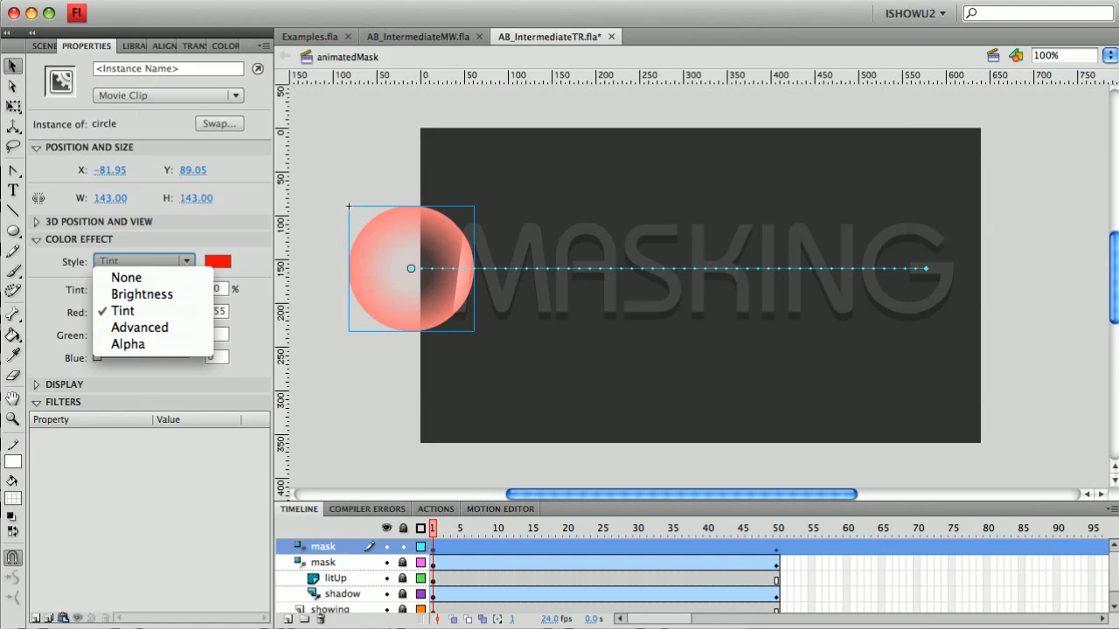
{"action": "left_click", "coordinate": [143, 275]}
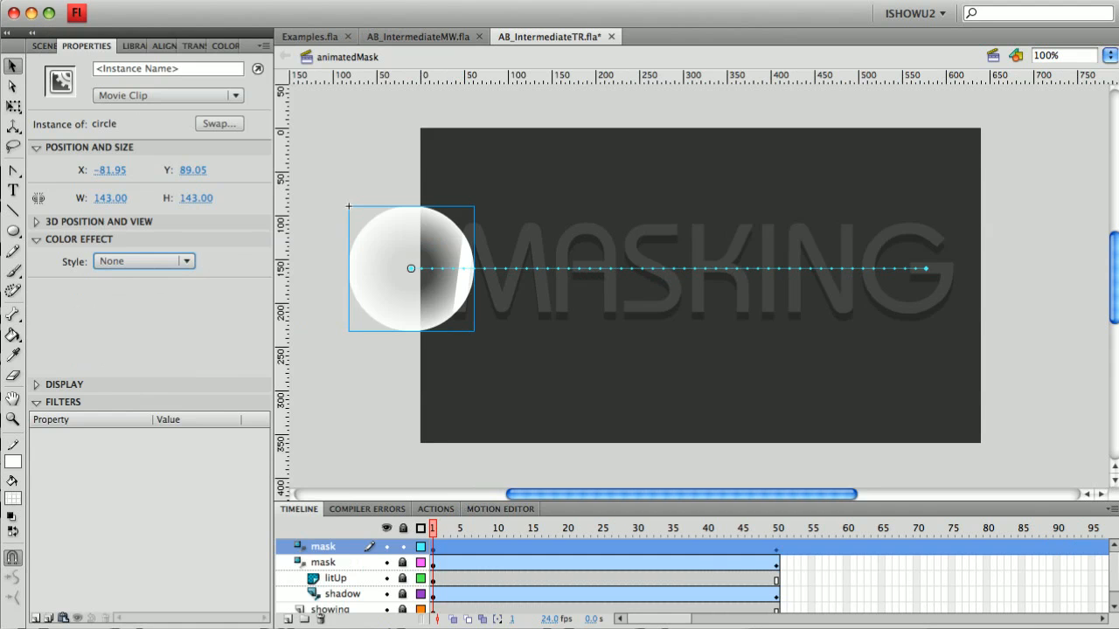
{"action": "key", "text": "Return"}
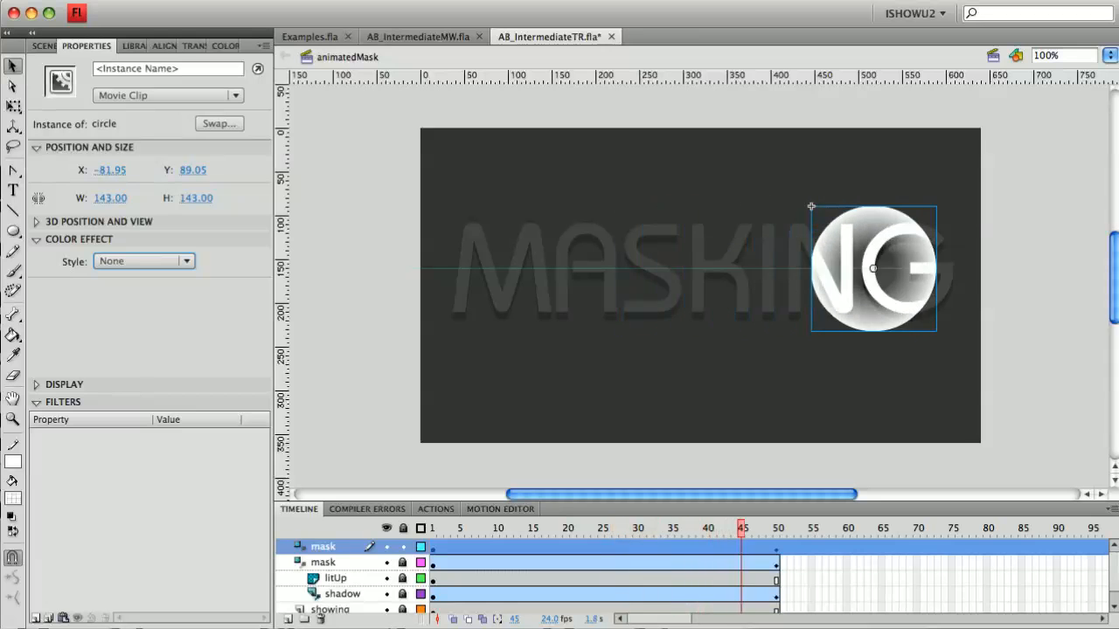
{"action": "left_click_drag", "start_coordinate": [789, 528], "coordinate": [433, 528]}
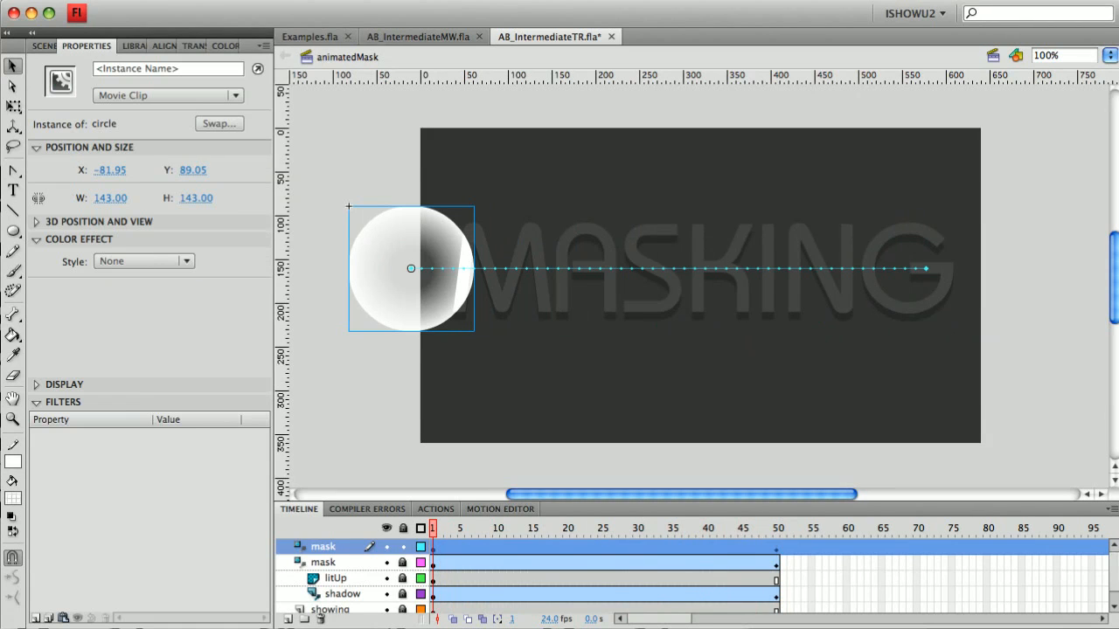
Add a Blur filter of 18 px in X and Y at Low quality to the duplicated circle.
{"action": "left_click", "coordinate": [36, 618]}
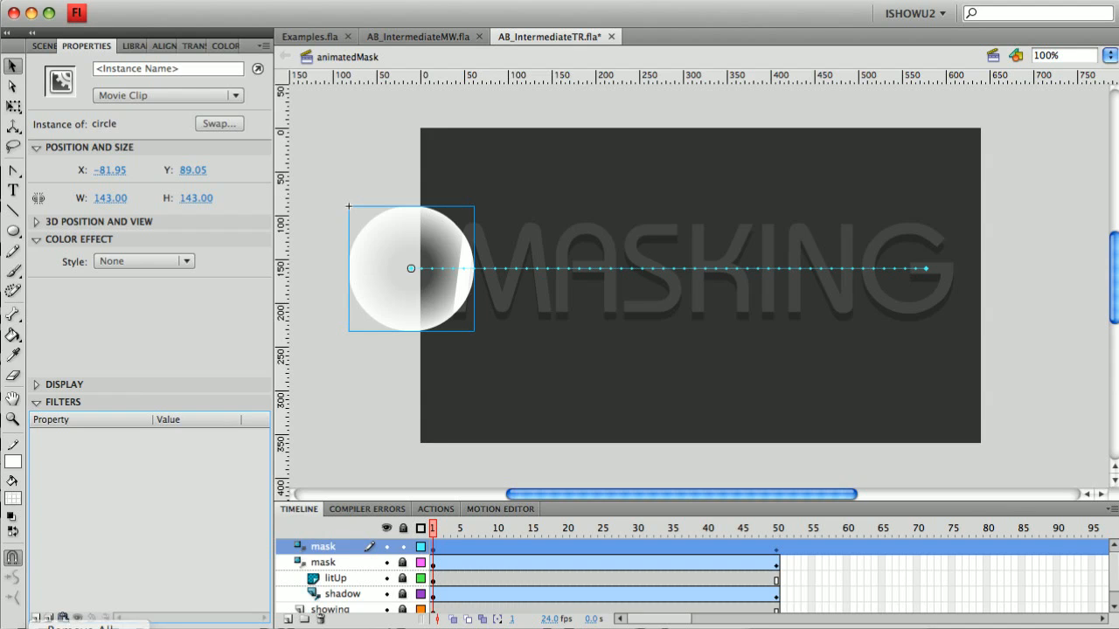
{"action": "left_click_drag", "start_coordinate": [160, 469], "coordinate": [173, 469]}
{"action": "key", "text": "Down"}
{"action": "key", "text": "Down"}
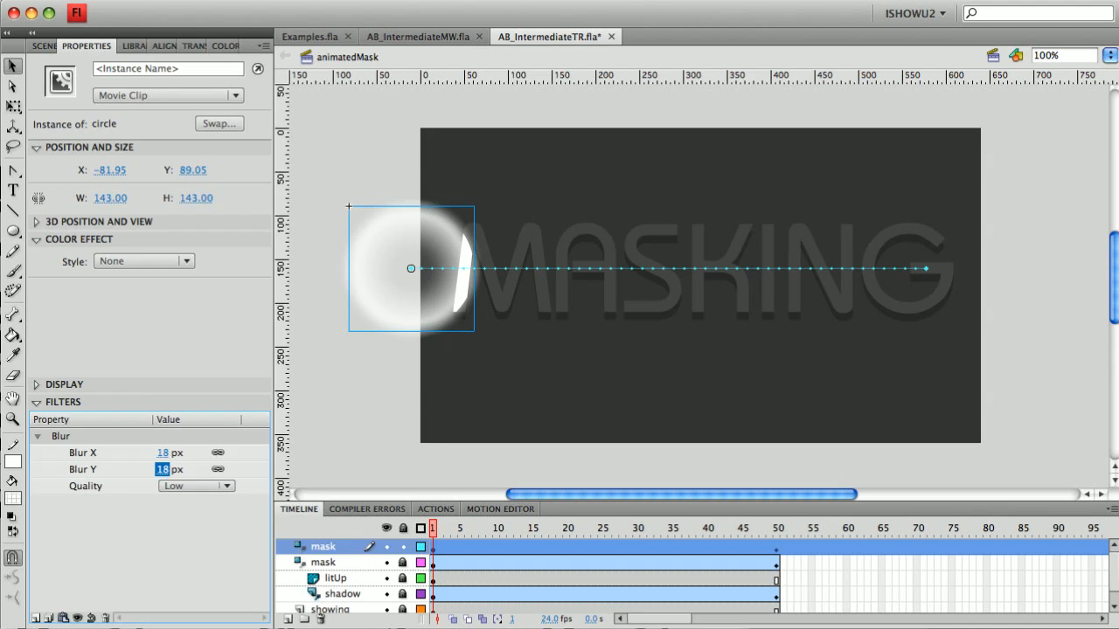
{"action": "key", "text": "Return"}
{"action": "key", "text": "Escape"}
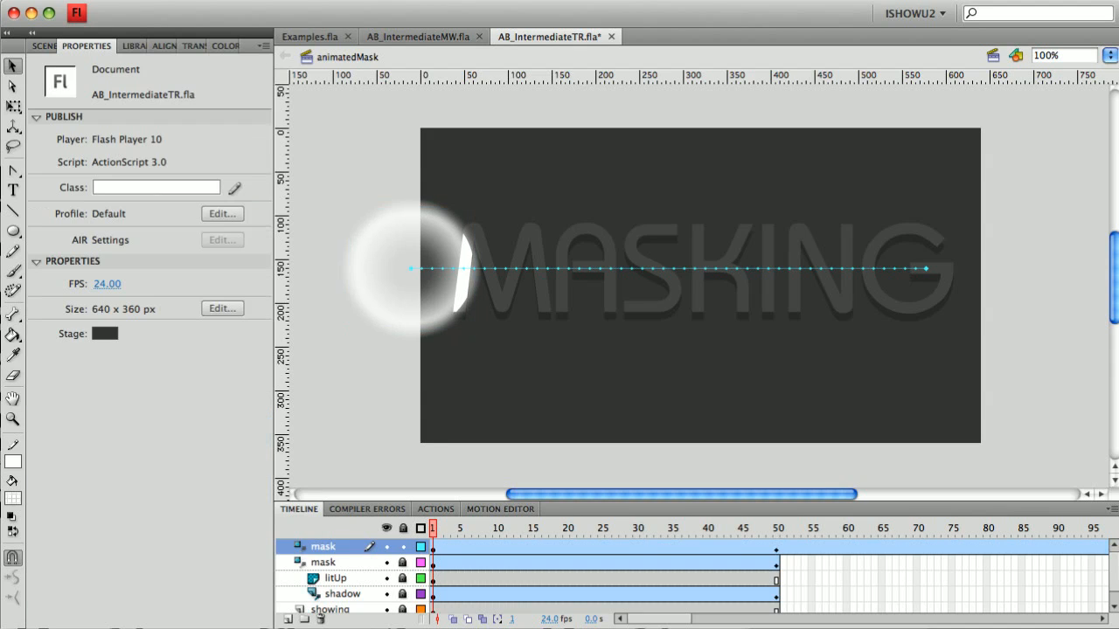
Test the animatedMask scene to check the blurred circle in the exported movie, and close the preview.
{"action": "left_click", "coordinate": [459, 1]}
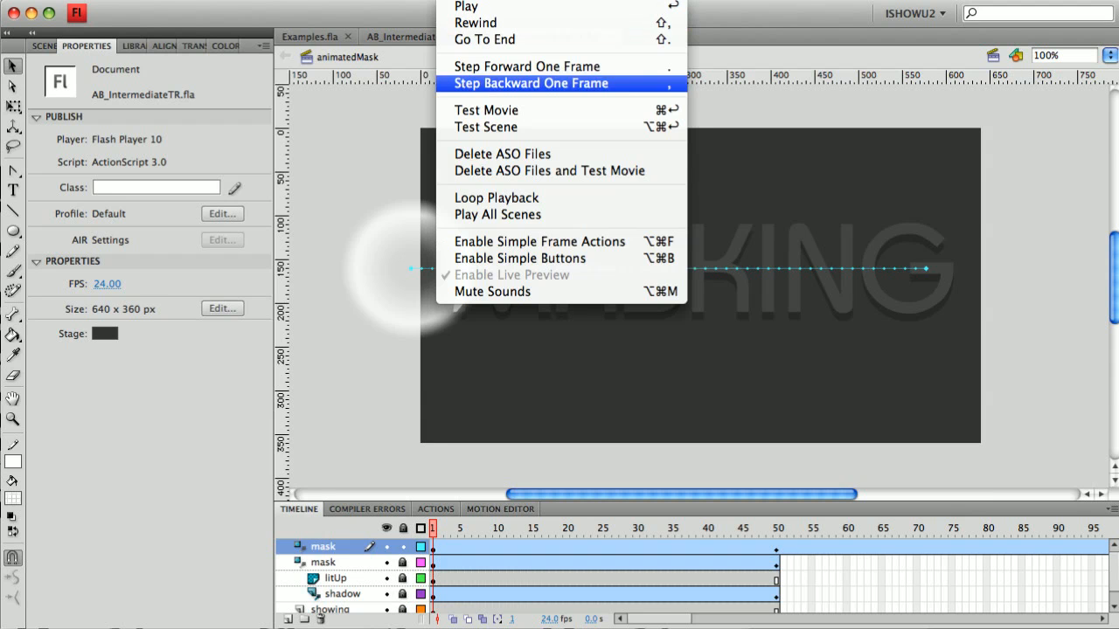
{"action": "key", "text": "Return"}
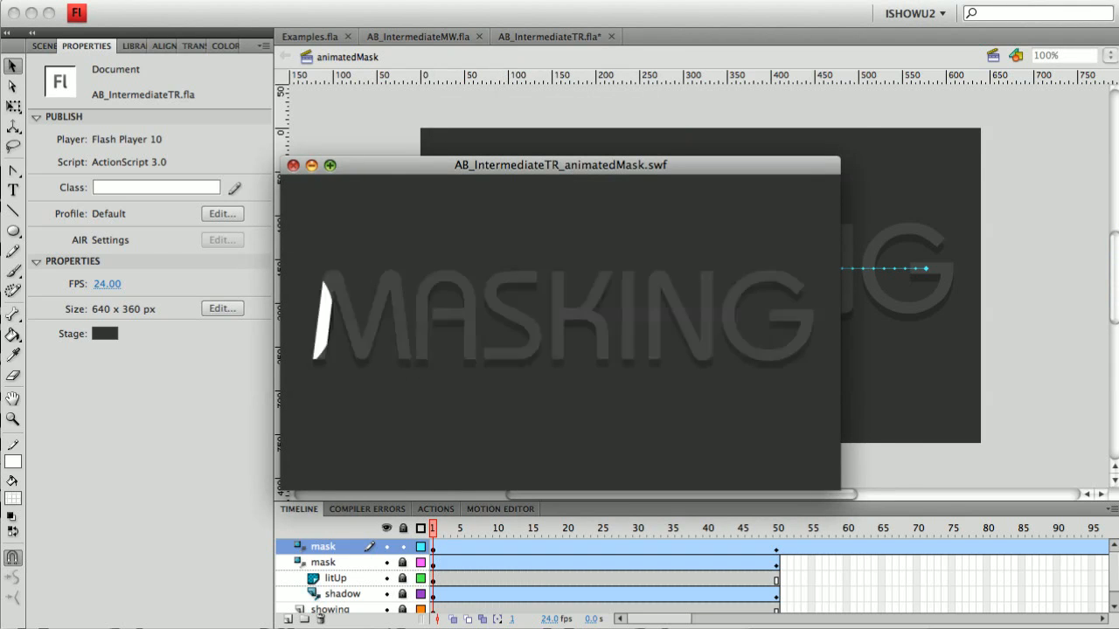
{"action": "key", "text": "super+w"}
Change the duplicated circle's layer type from Mask to Normal in its layer properties.
{"action": "left_click", "coordinate": [348, 207]}
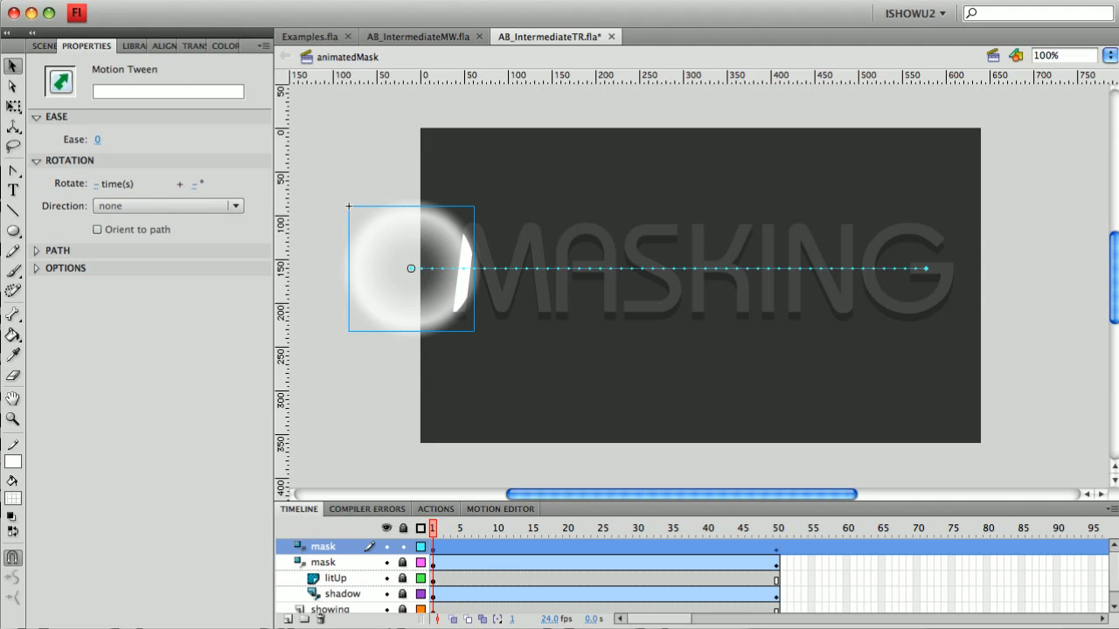
{"action": "right_click", "coordinate": [324, 547]}
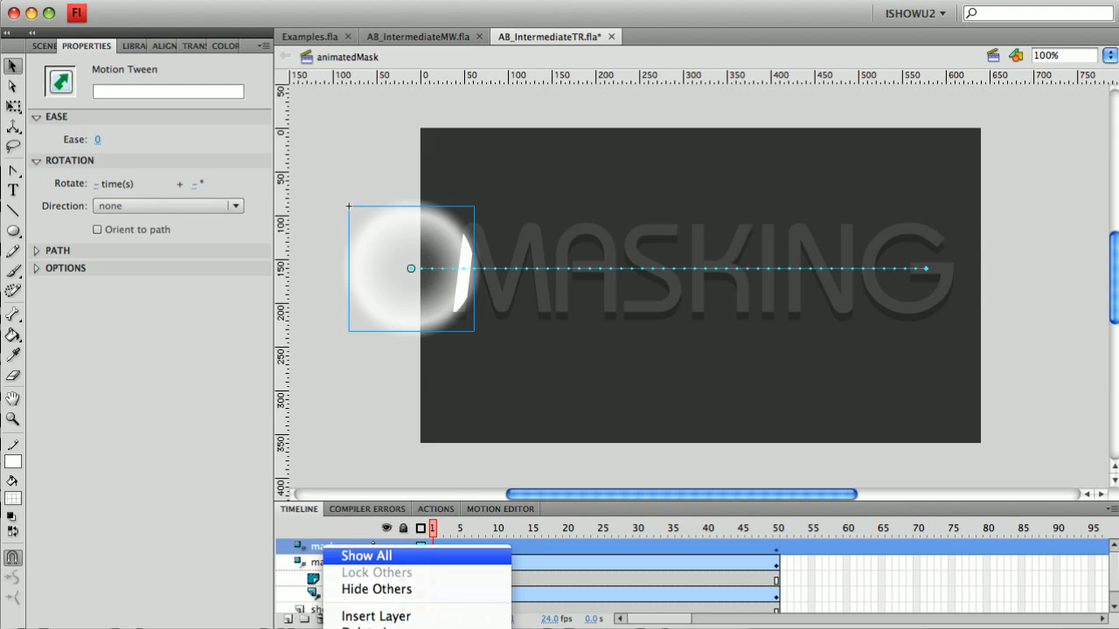
{"action": "left_click", "coordinate": [367, 556]}
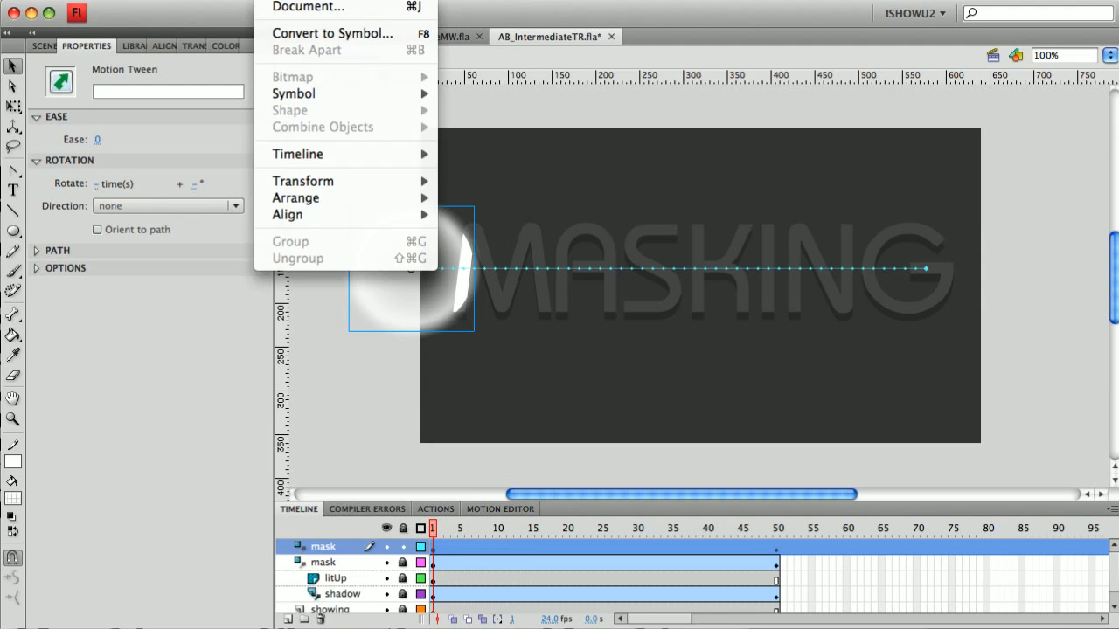
{"action": "mouse_move", "coordinate": [348, 154]}
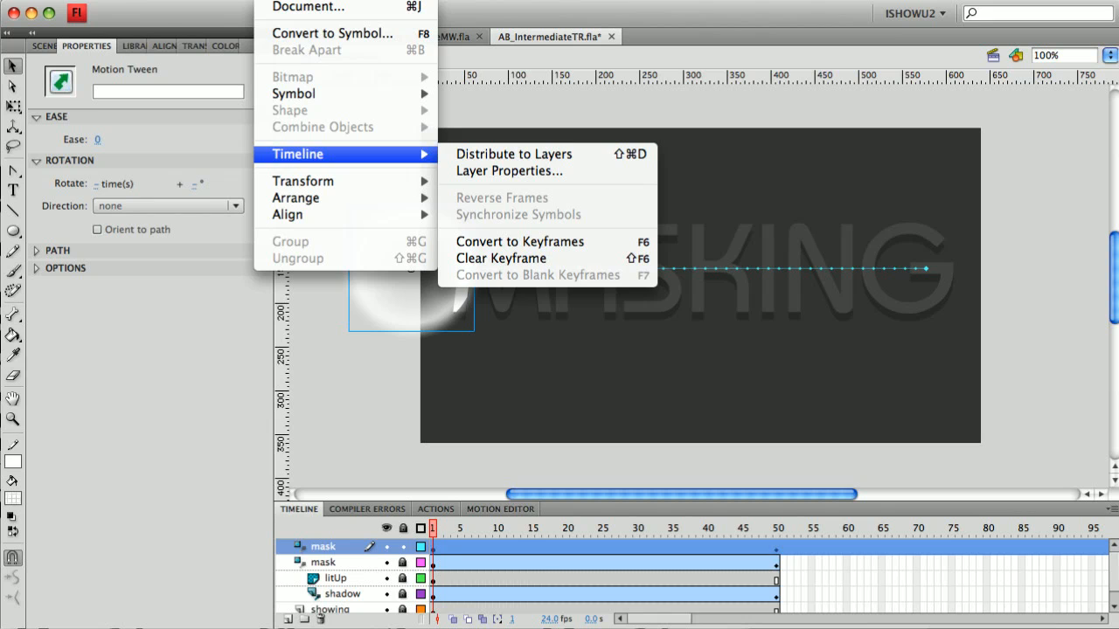
{"action": "left_click", "coordinate": [509, 171]}
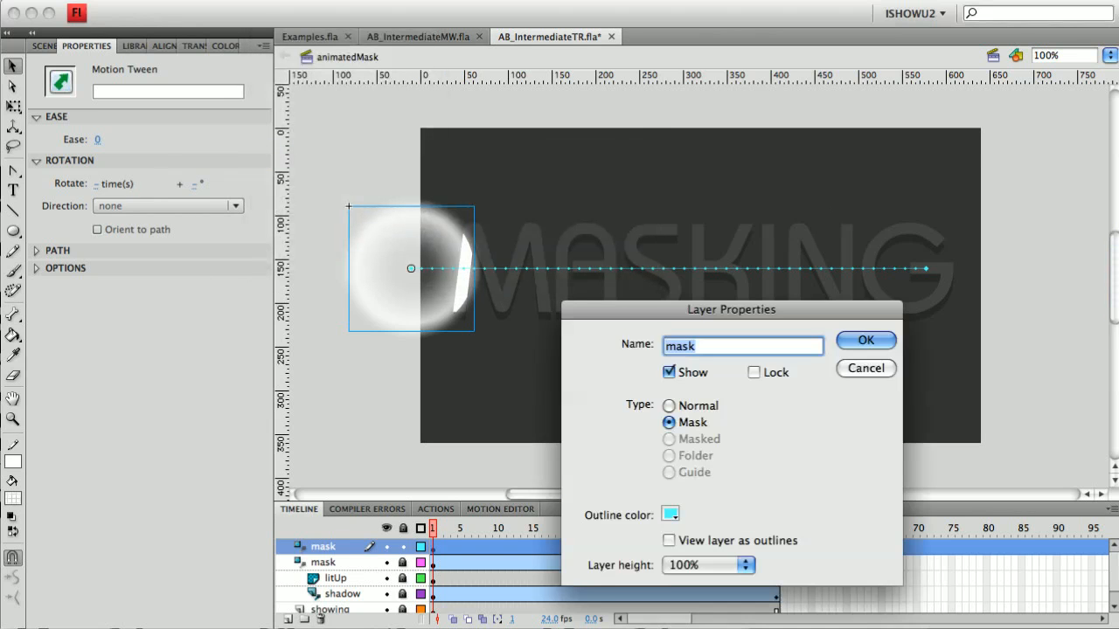
{"action": "key", "text": "Tab"}
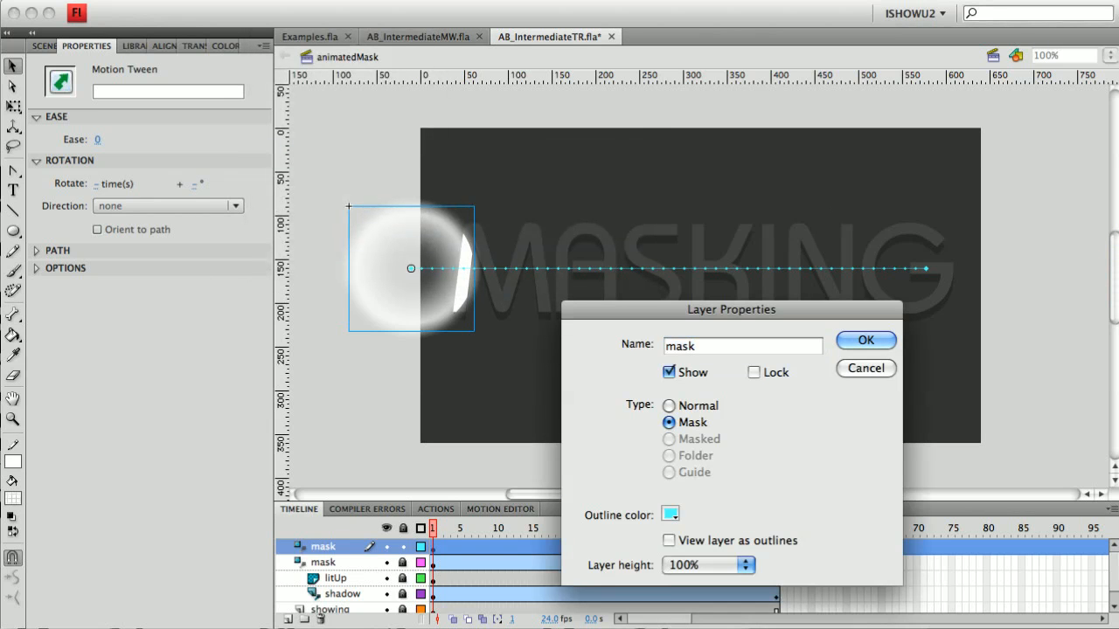
{"action": "left_click", "coordinate": [669, 405]}
{"action": "key", "text": "Return"}
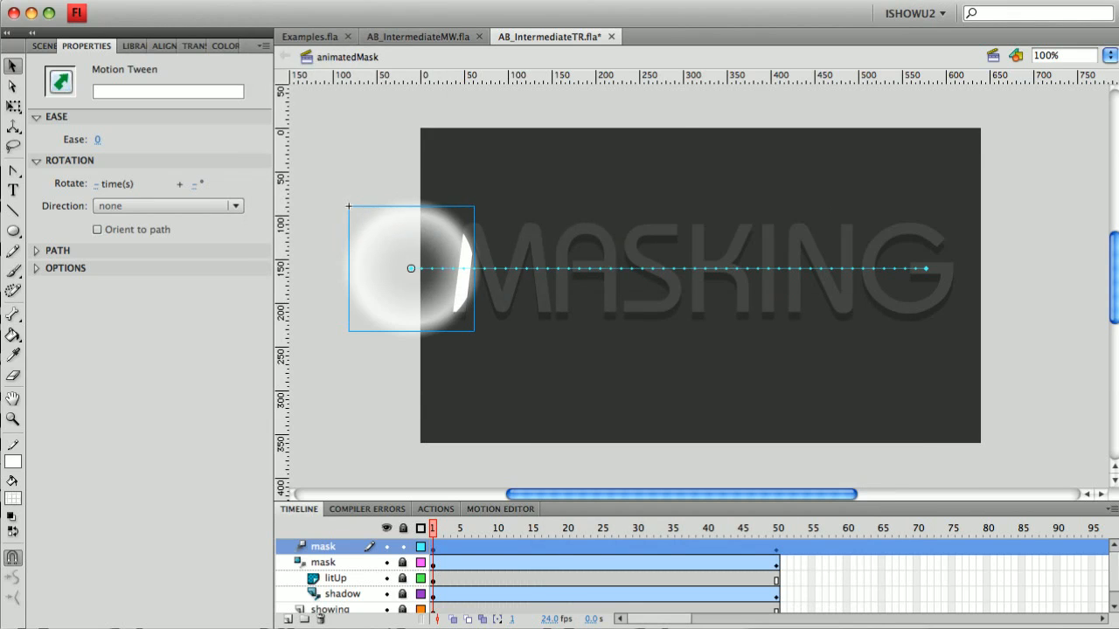
Test the scene again with the circle on a normal layer, and close the preview.
{"action": "left_click", "coordinate": [463, 0]}
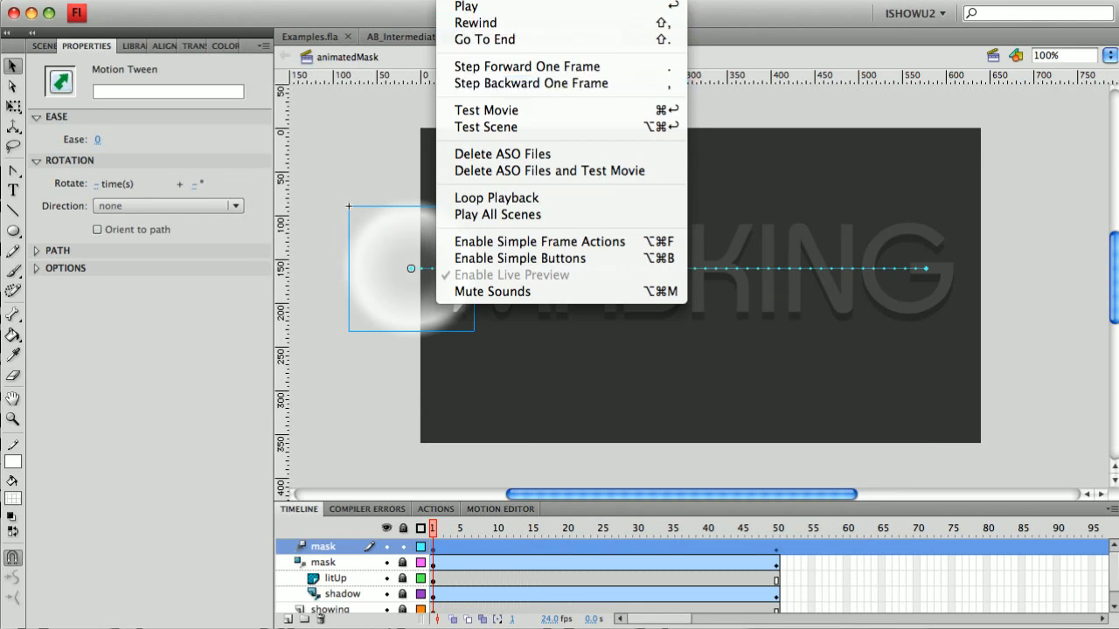
{"action": "left_click", "coordinate": [486, 127]}
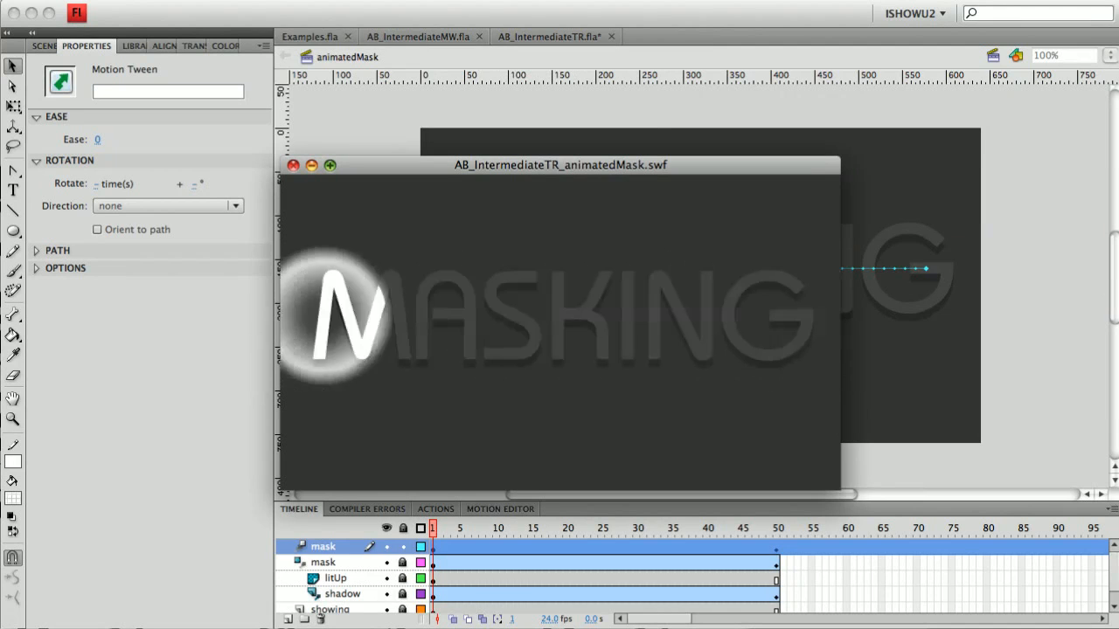
{"action": "key", "text": "super+w"}
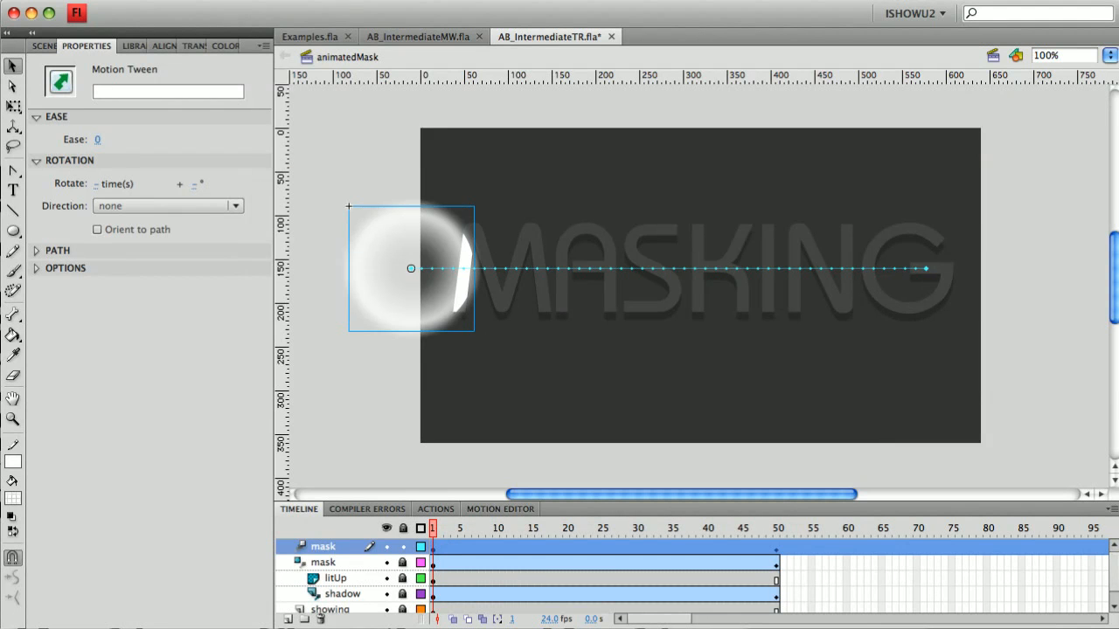